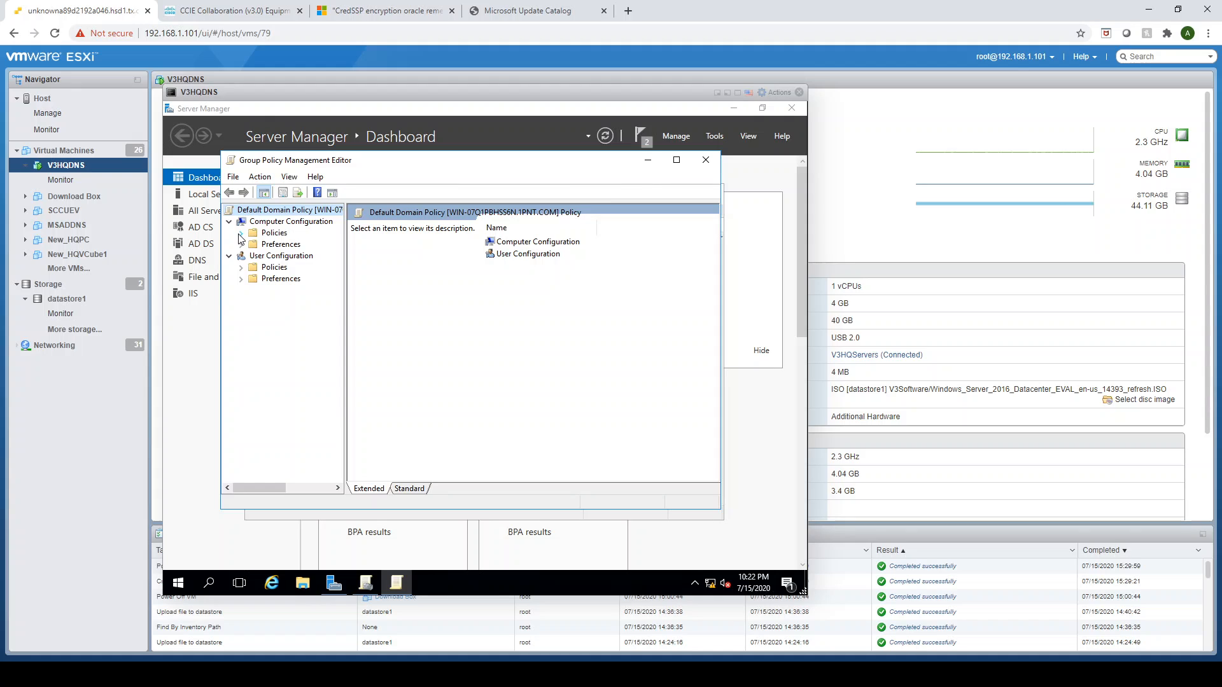
Open the Password Policy under Computer Configuration's Windows security settings, in Account Policies of the Default Domain Policy
{"action": "left_click", "coordinate": [241, 234]}
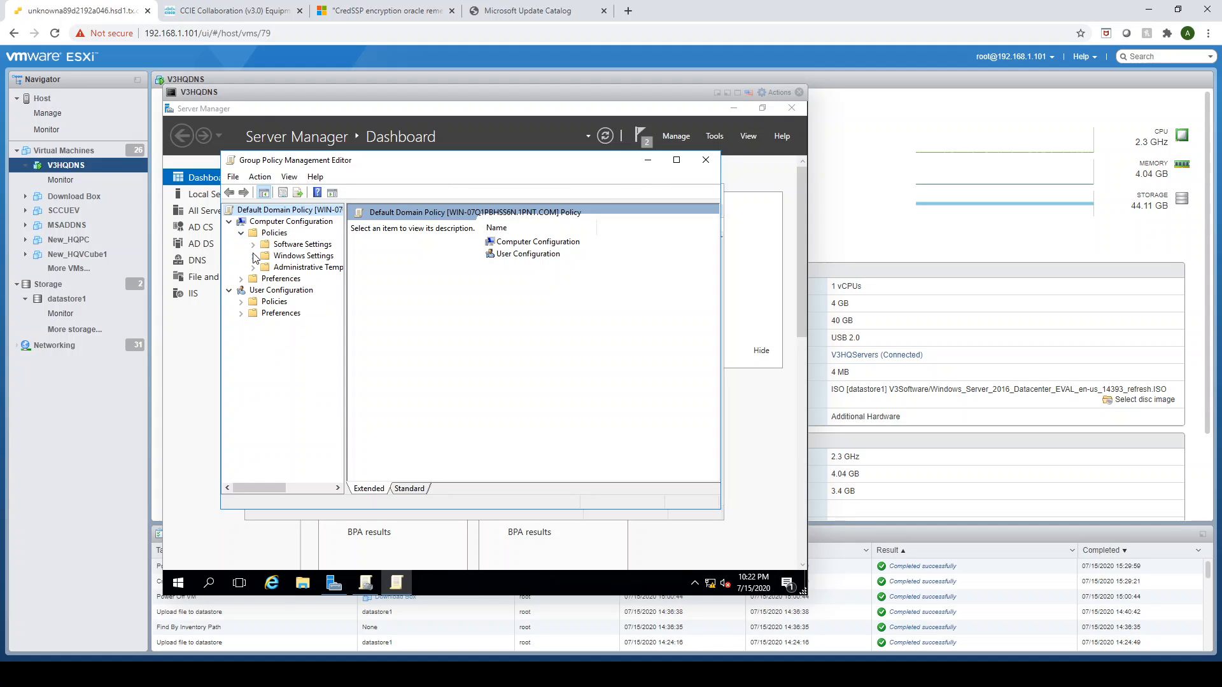
{"action": "left_click", "coordinate": [253, 256]}
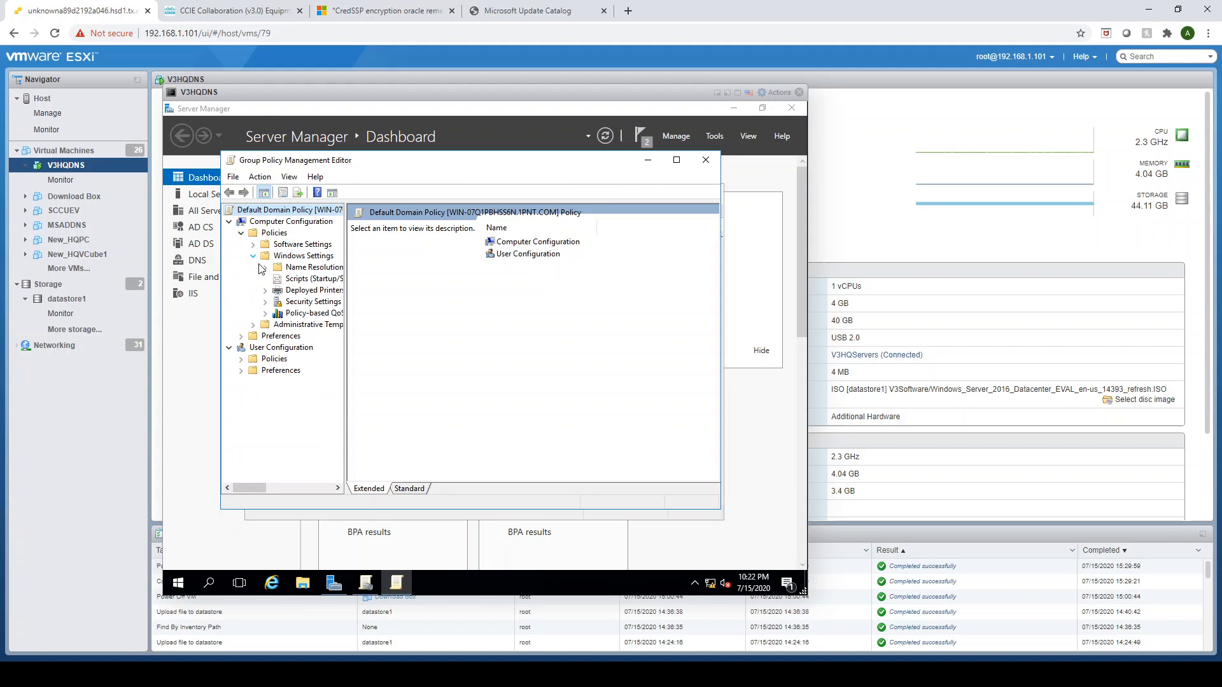
{"action": "left_click", "coordinate": [266, 302]}
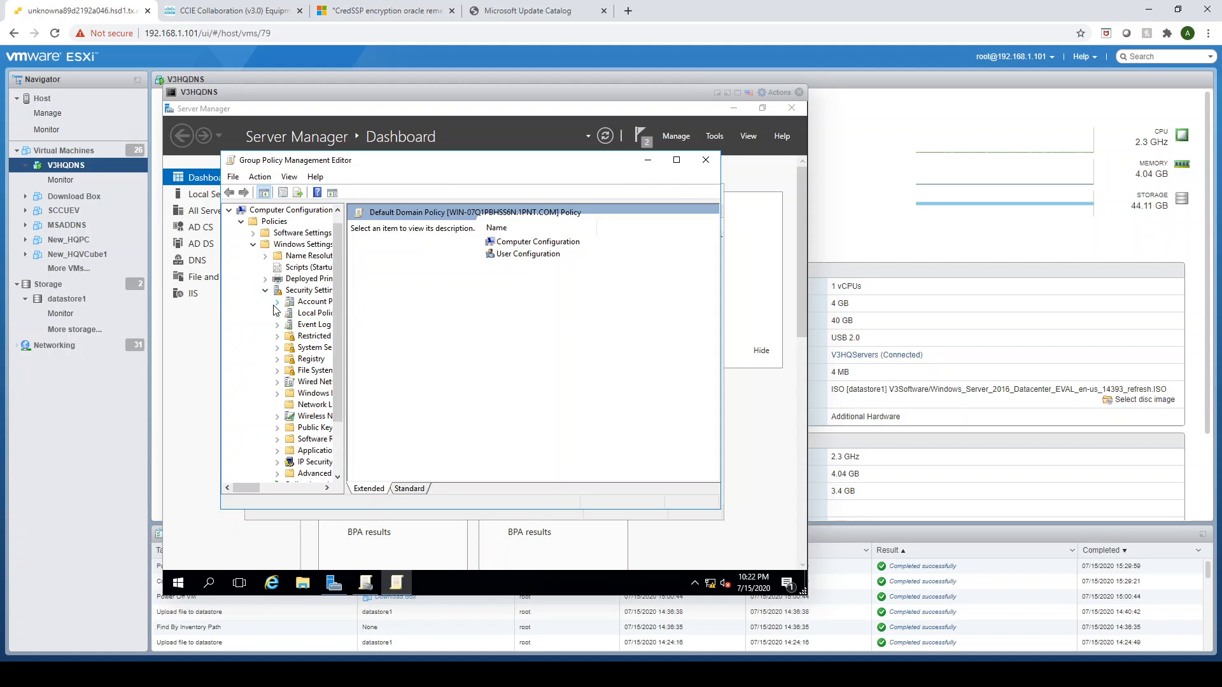
{"action": "left_click", "coordinate": [277, 303]}
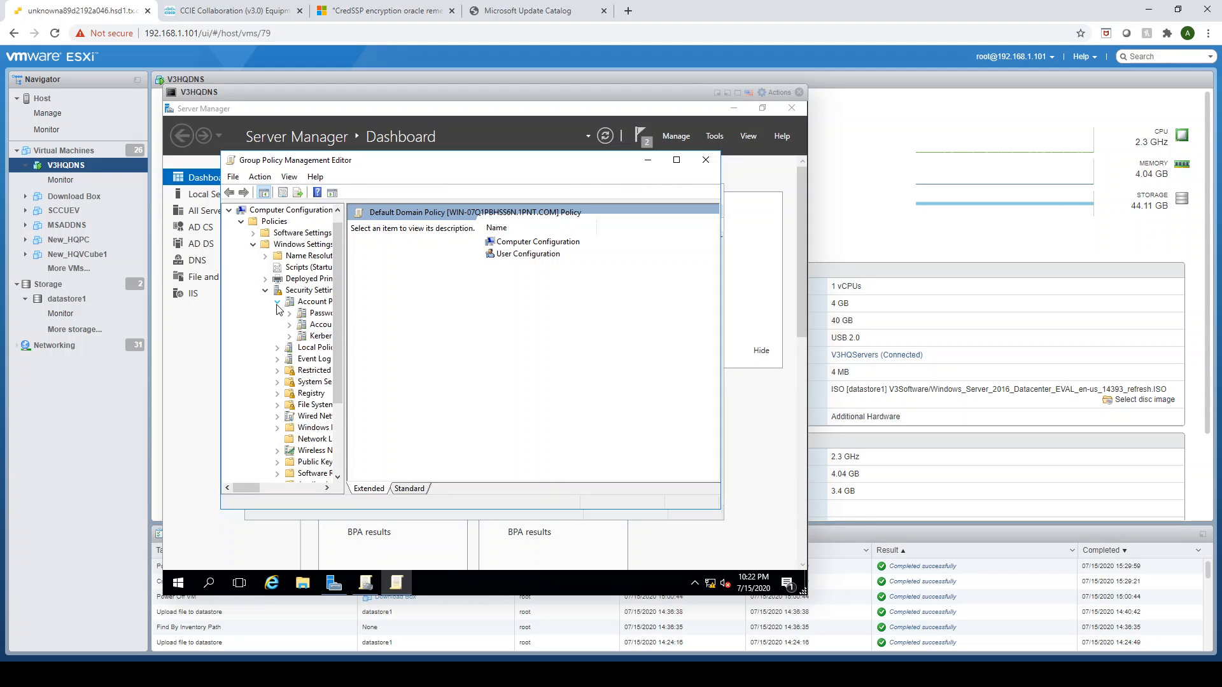
{"action": "left_click", "coordinate": [317, 314]}
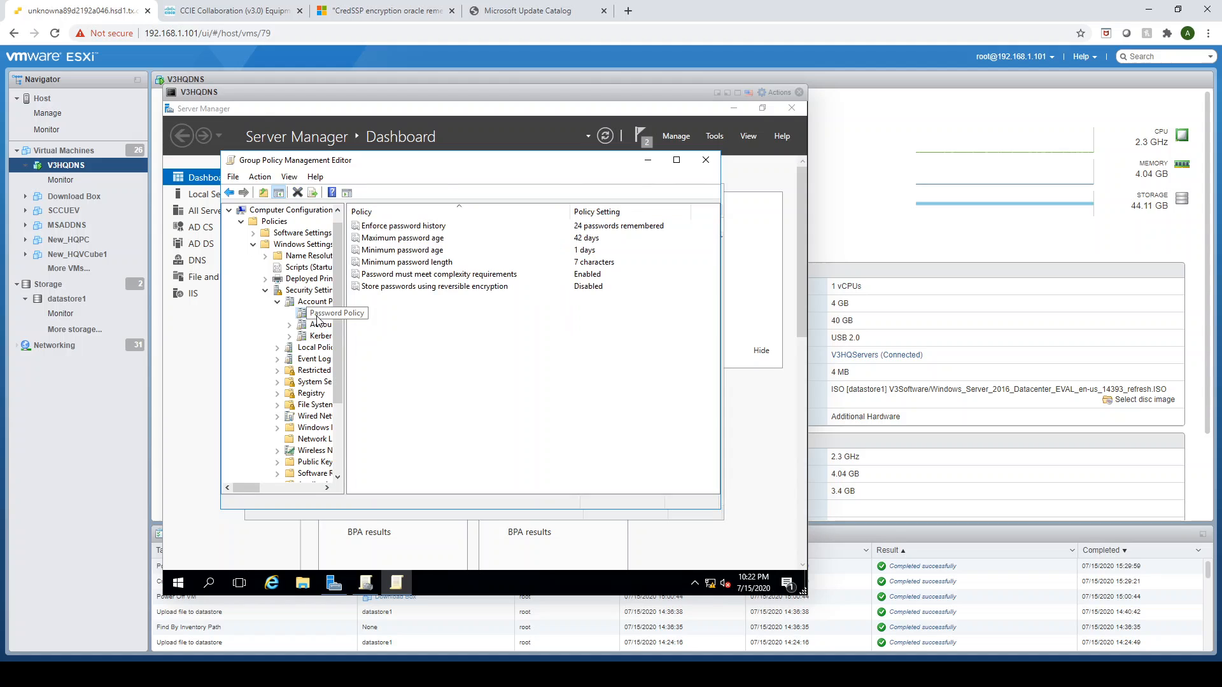
Disable the "Password must meet complexity requirements" policy and apply the change
{"action": "left_click", "coordinate": [468, 275]}
{"action": "right_click", "coordinate": [467, 276]}
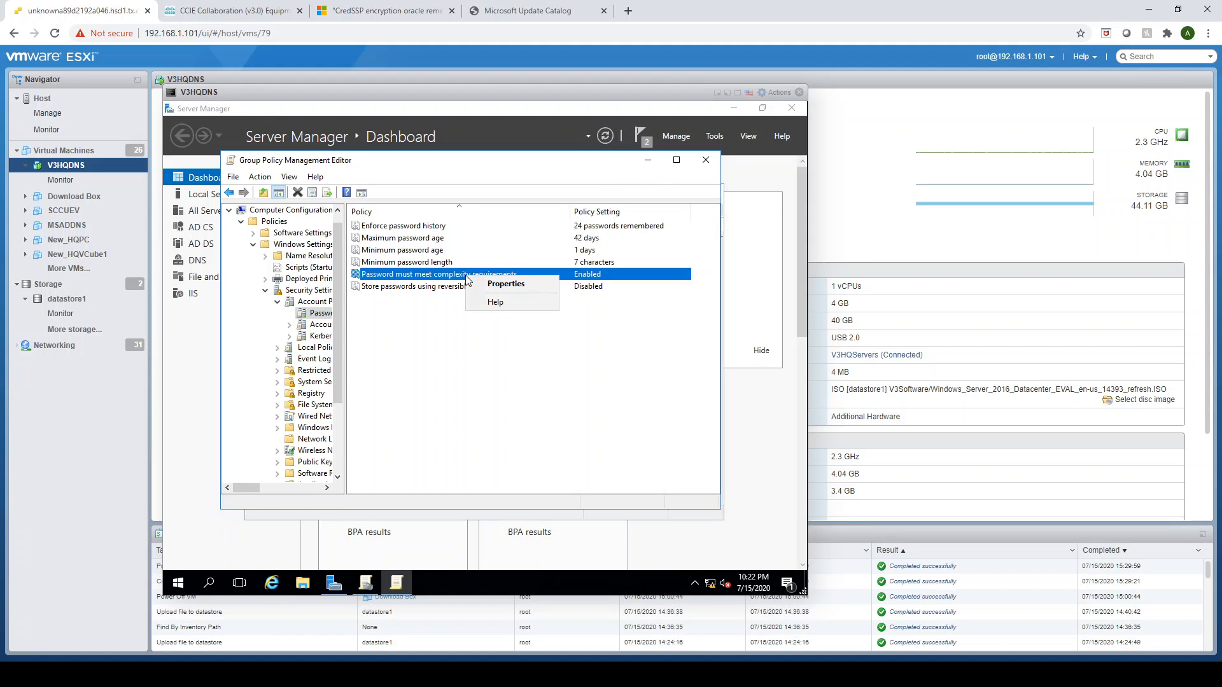
{"action": "left_click", "coordinate": [491, 284]}
{"action": "left_click", "coordinate": [379, 280]}
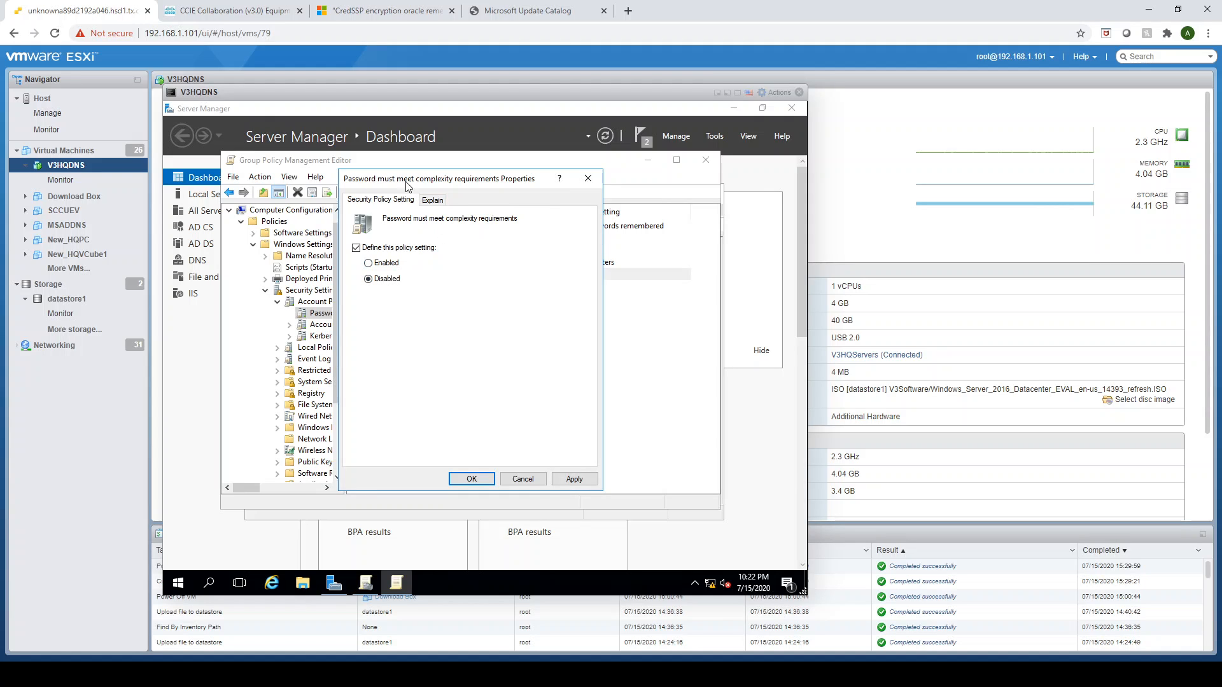
{"action": "left_click", "coordinate": [574, 479]}
{"action": "left_click", "coordinate": [471, 479]}
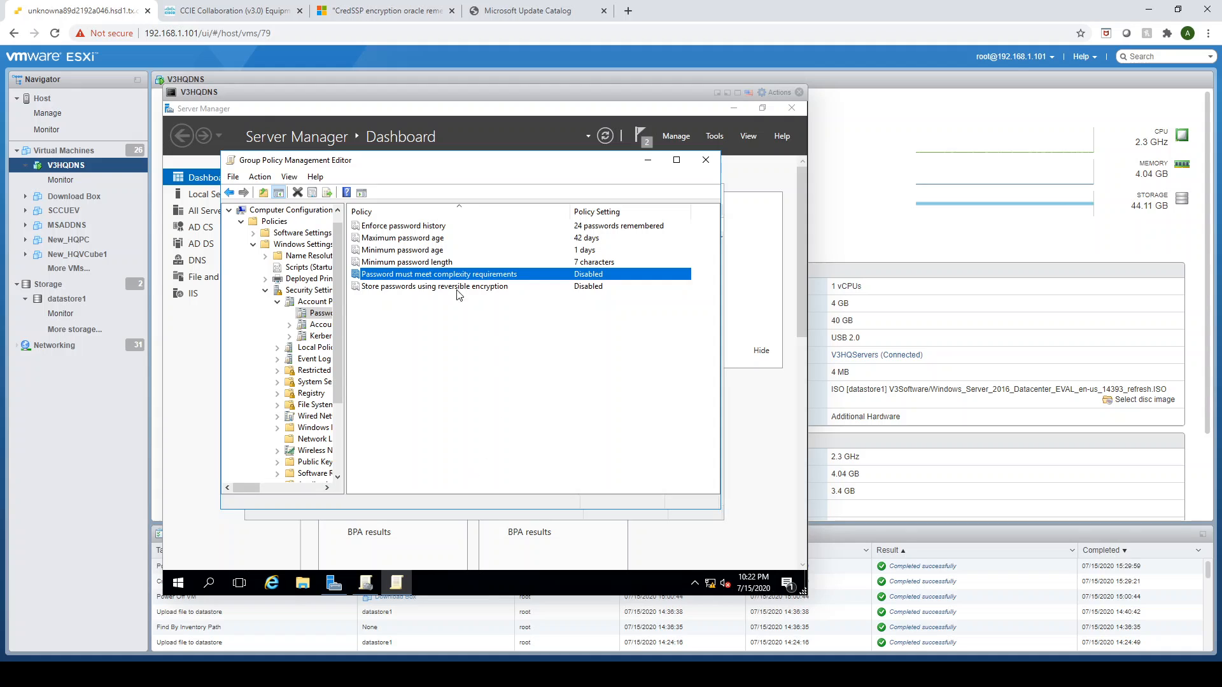
Set the minimum password length policy to 5 characters and apply it
{"action": "right_click", "coordinate": [415, 263]}
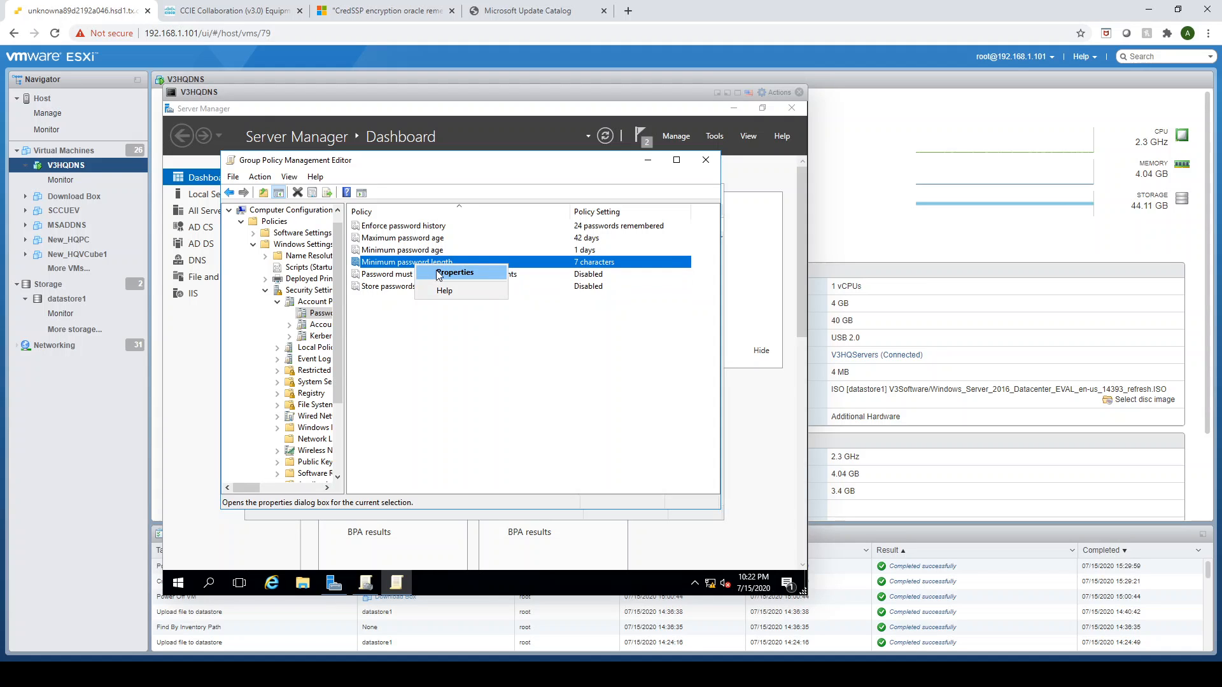
{"action": "left_click", "coordinate": [438, 273]}
{"action": "double_click", "coordinate": [380, 274]}
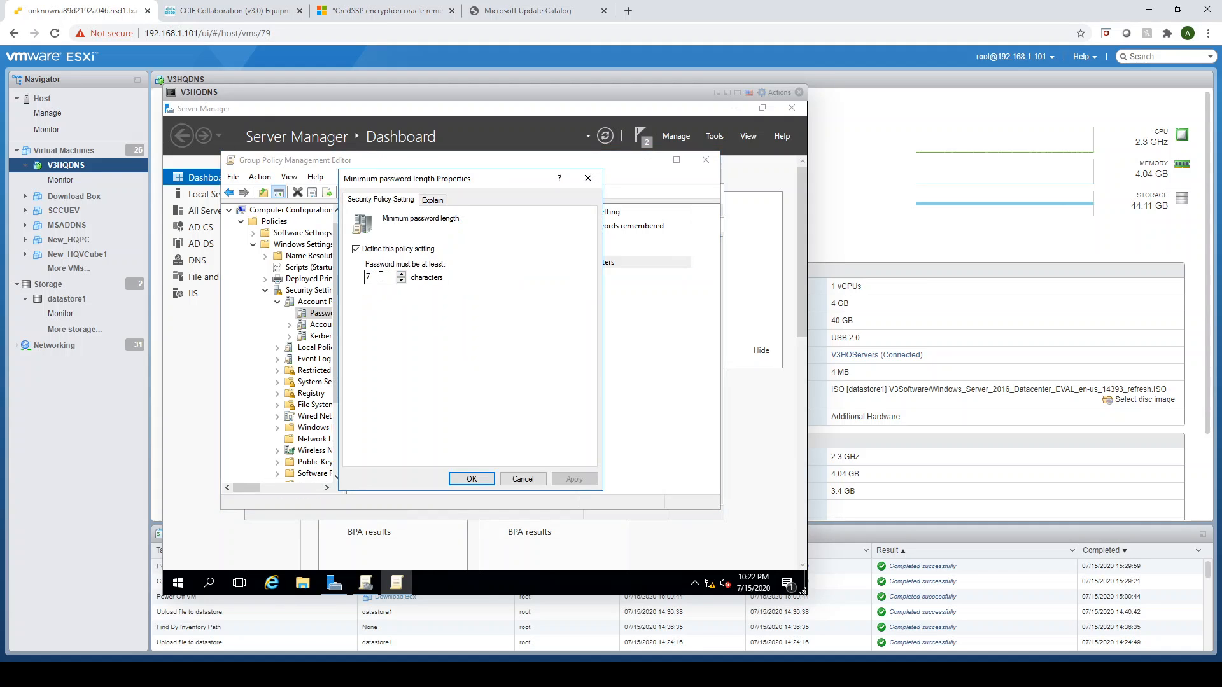
{"action": "type", "text": "5"}
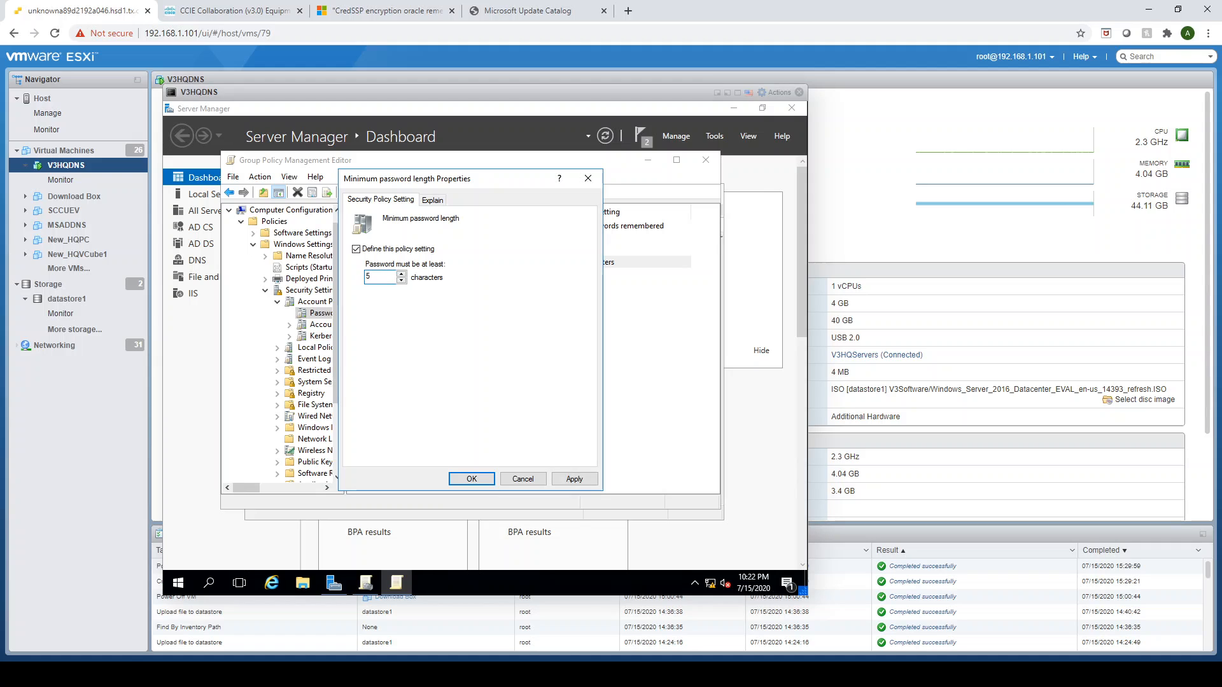
{"action": "left_click", "coordinate": [580, 478]}
{"action": "left_click", "coordinate": [474, 479]}
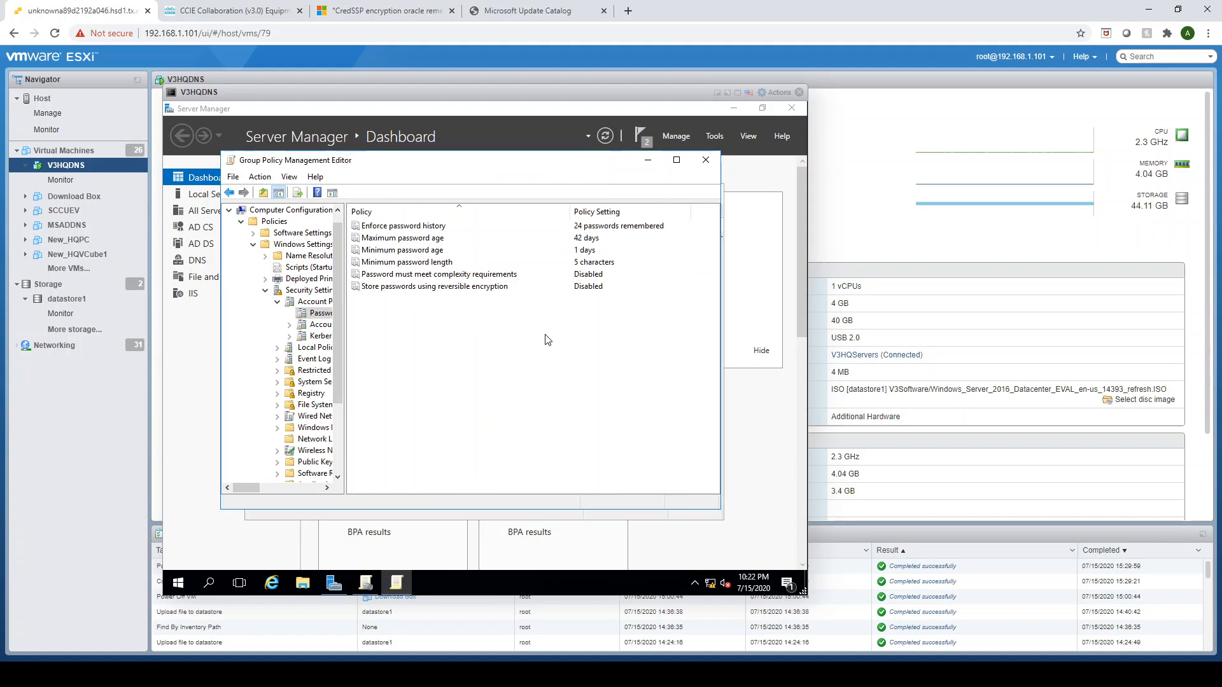
Set the minimum password age policy to 0 days and apply it
{"action": "left_click", "coordinate": [420, 253]}
{"action": "right_click", "coordinate": [420, 252]}
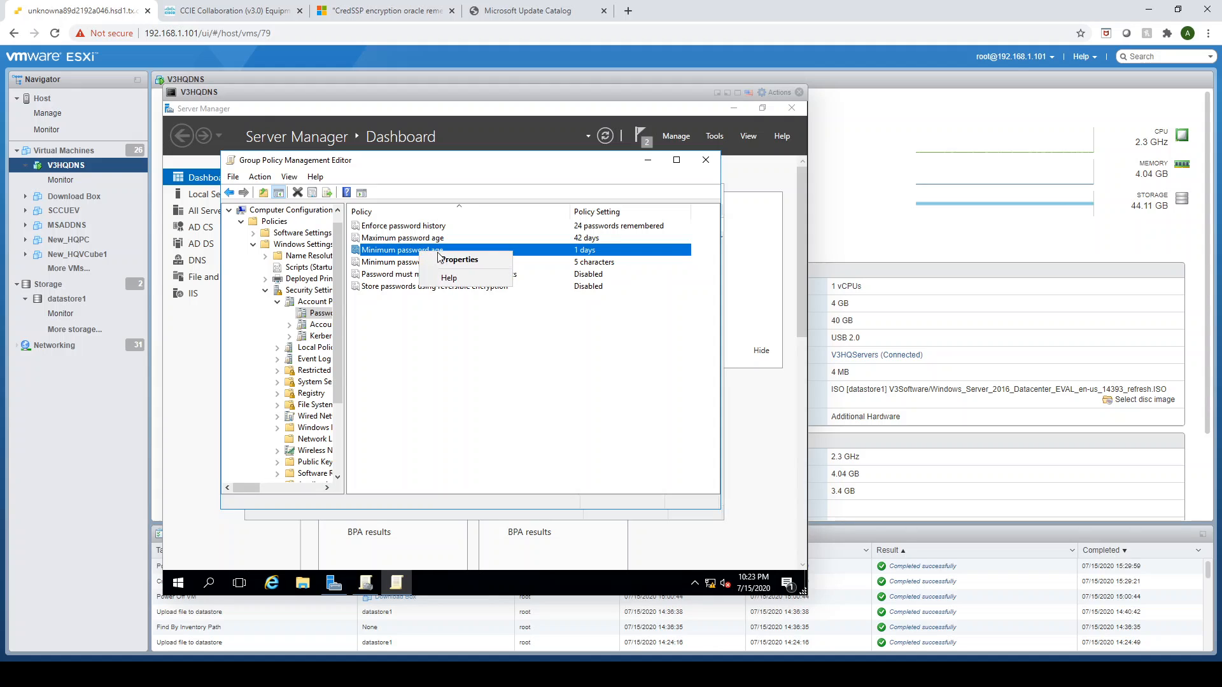
{"action": "left_click", "coordinate": [451, 260]}
{"action": "key", "text": "BackSpace"}
{"action": "type", "text": "0"}
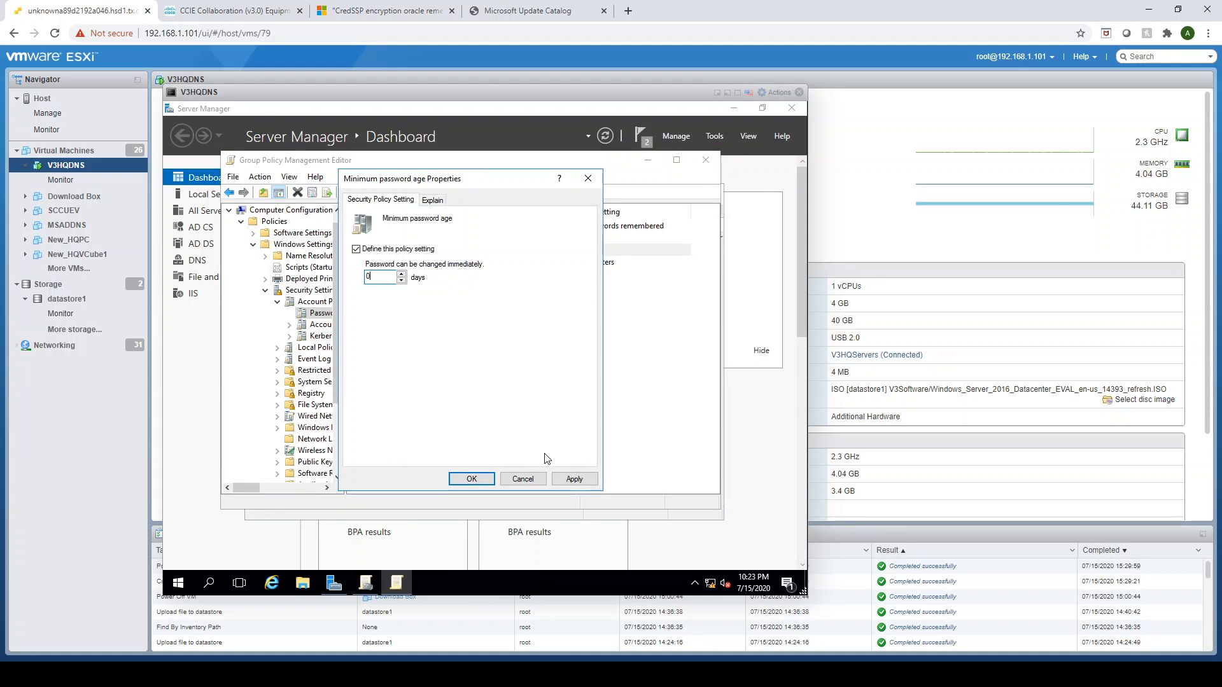
{"action": "left_click", "coordinate": [574, 478]}
{"action": "left_click", "coordinate": [472, 479]}
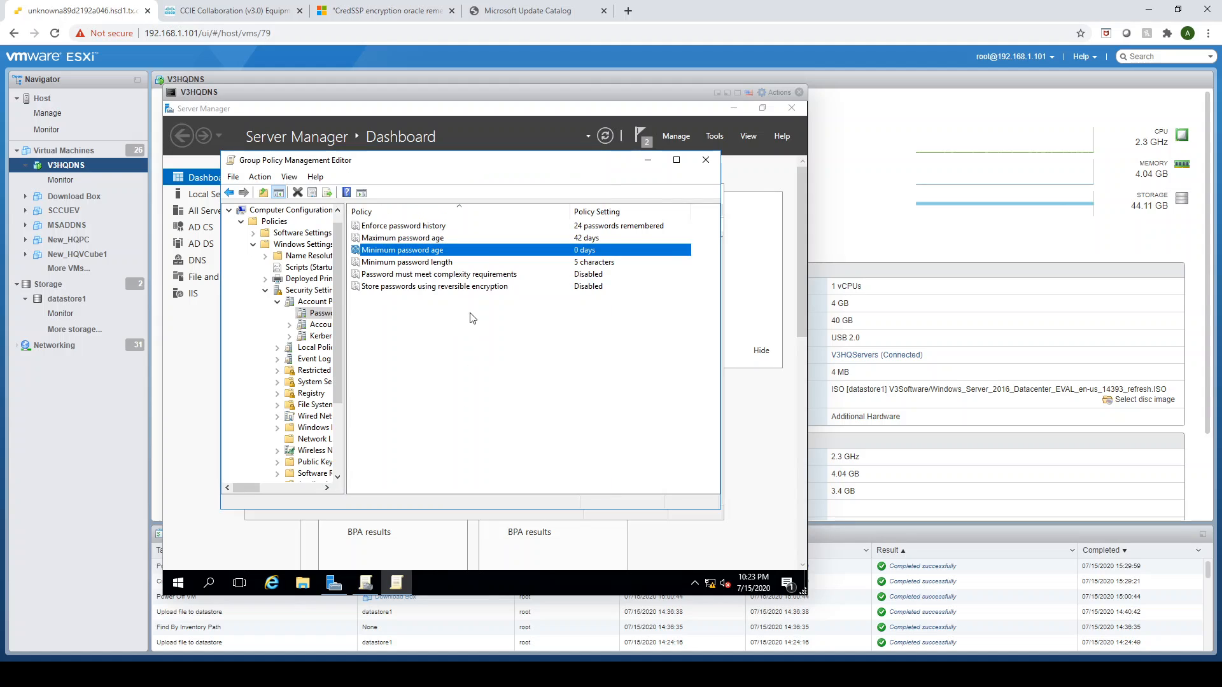
Set the maximum password age policy to 0 days
{"action": "left_click", "coordinate": [419, 239]}
{"action": "right_click", "coordinate": [419, 239]}
{"action": "left_click", "coordinate": [453, 252]}
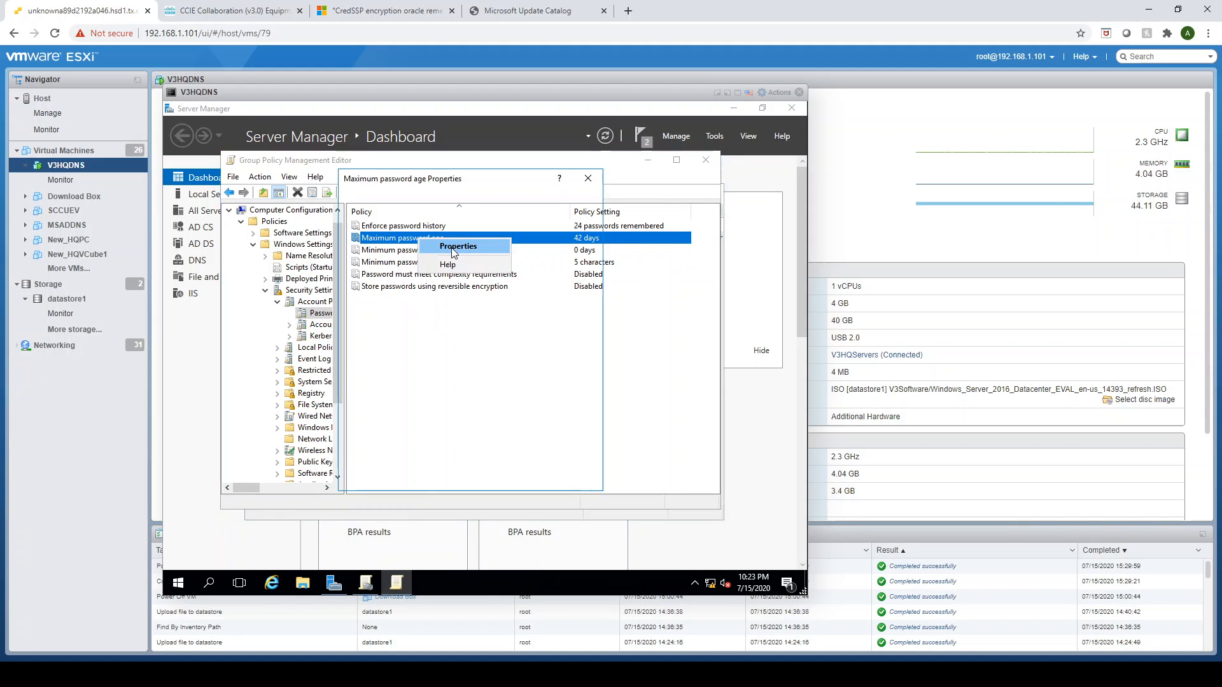
{"action": "double_click", "coordinate": [373, 273]}
{"action": "type", "text": "0"}
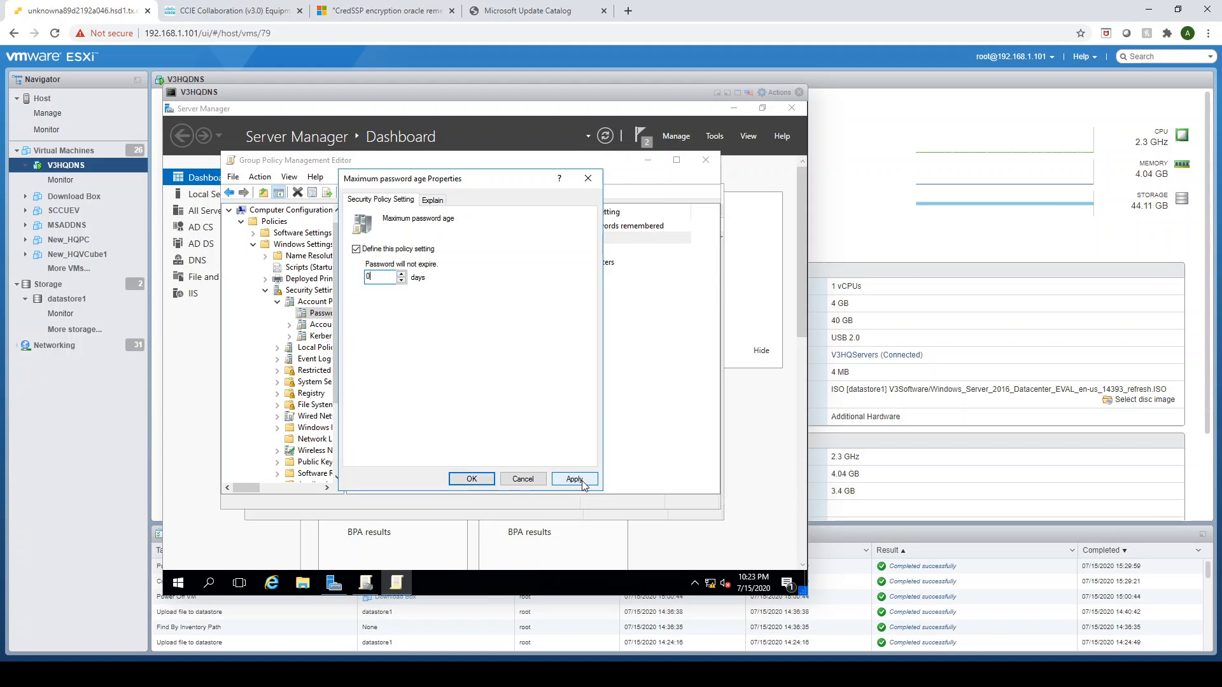
{"action": "left_click", "coordinate": [480, 478]}
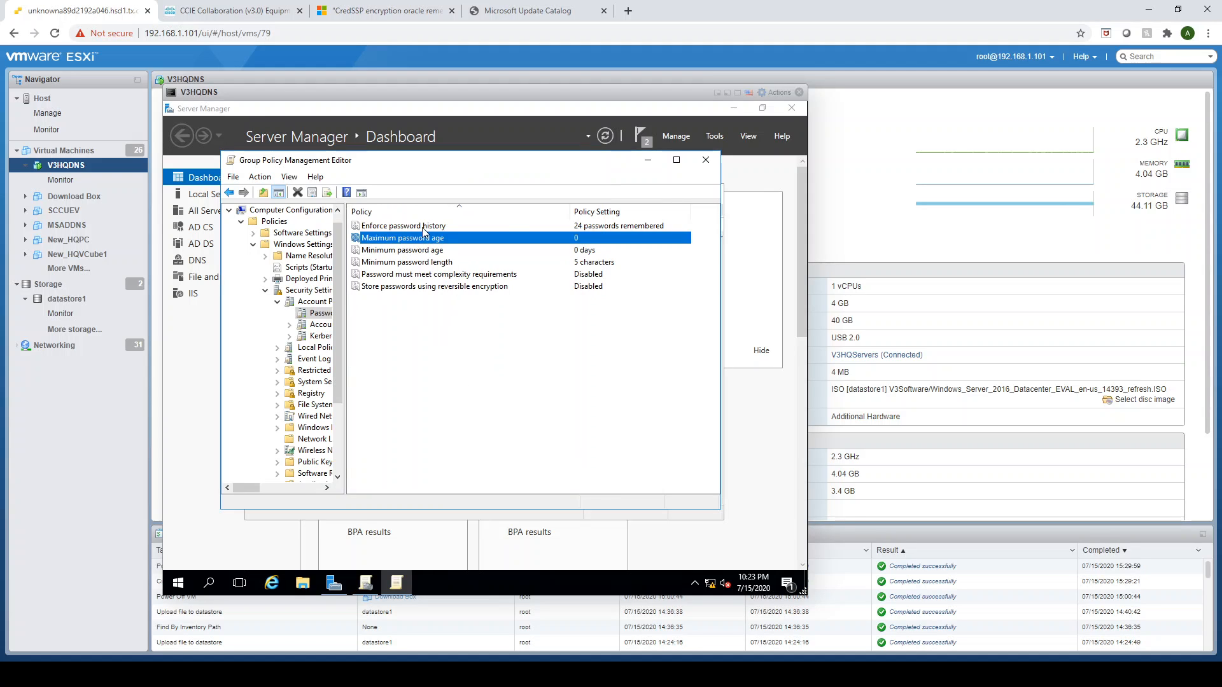
Set Enforce password history to 0 passwords remembered, apply it, and close the Group Policy Management Editor
{"action": "left_click", "coordinate": [422, 227]}
{"action": "right_click", "coordinate": [422, 227]}
{"action": "left_click", "coordinate": [455, 234]}
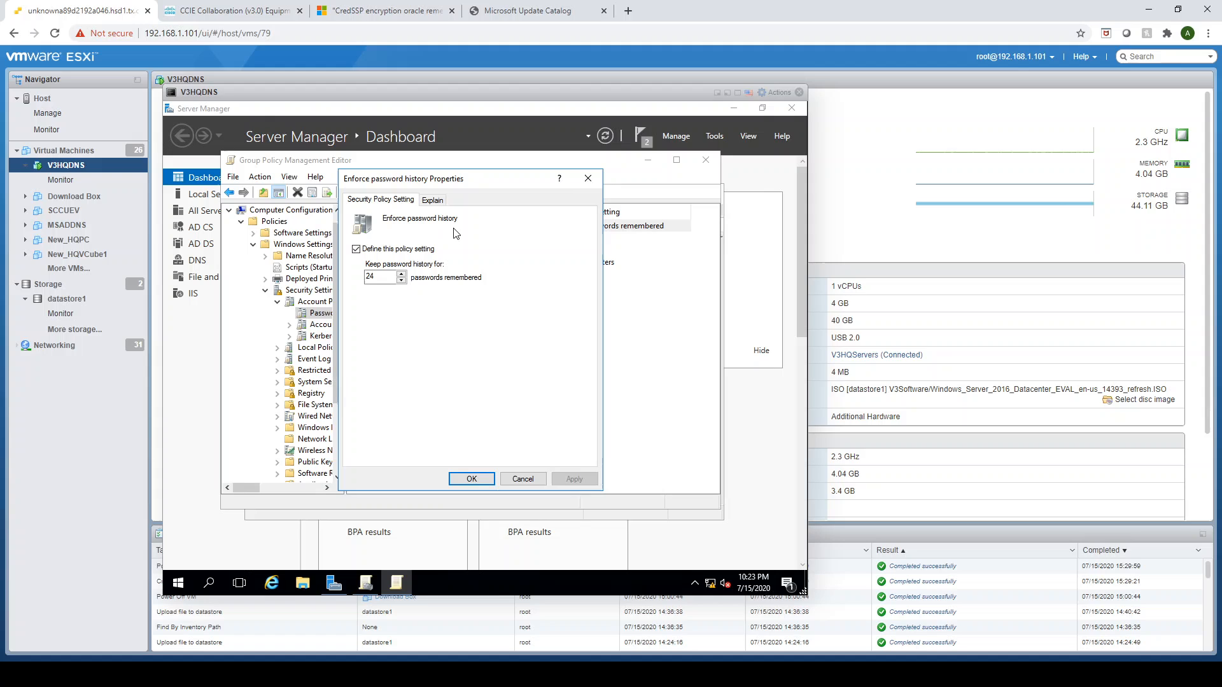
{"action": "double_click", "coordinate": [392, 276]}
{"action": "type", "text": "0"}
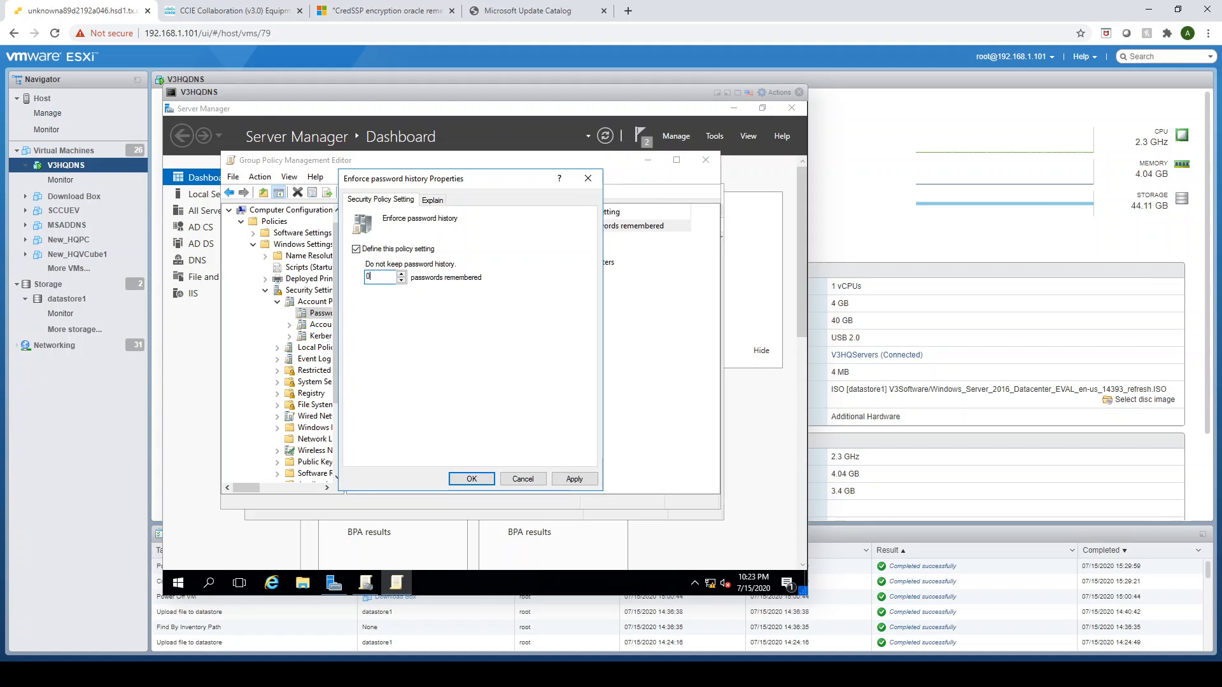
{"action": "left_click", "coordinate": [573, 477]}
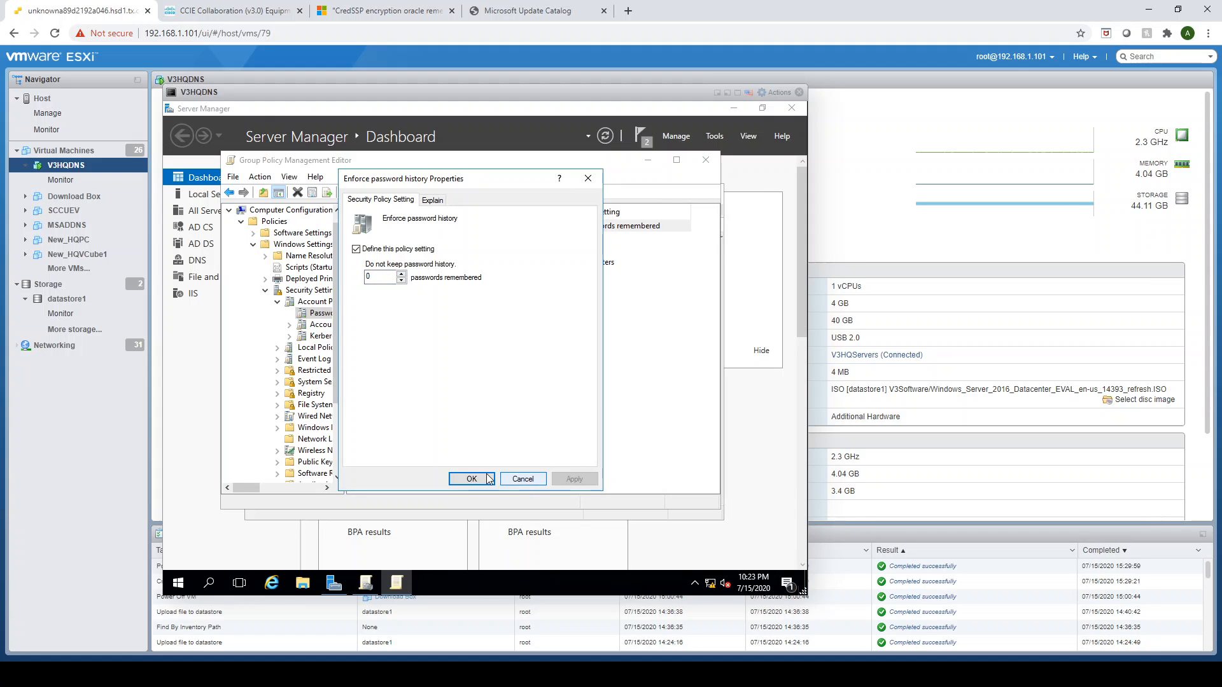
{"action": "left_click", "coordinate": [472, 478]}
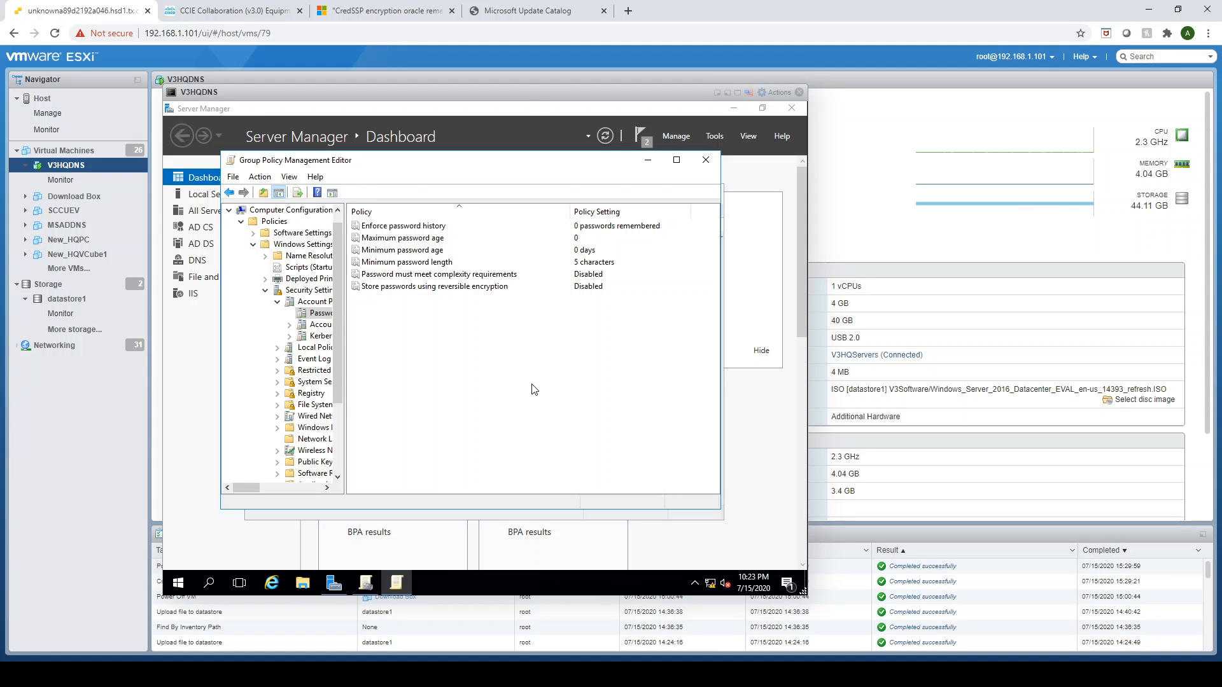
{"action": "left_click", "coordinate": [705, 159]}
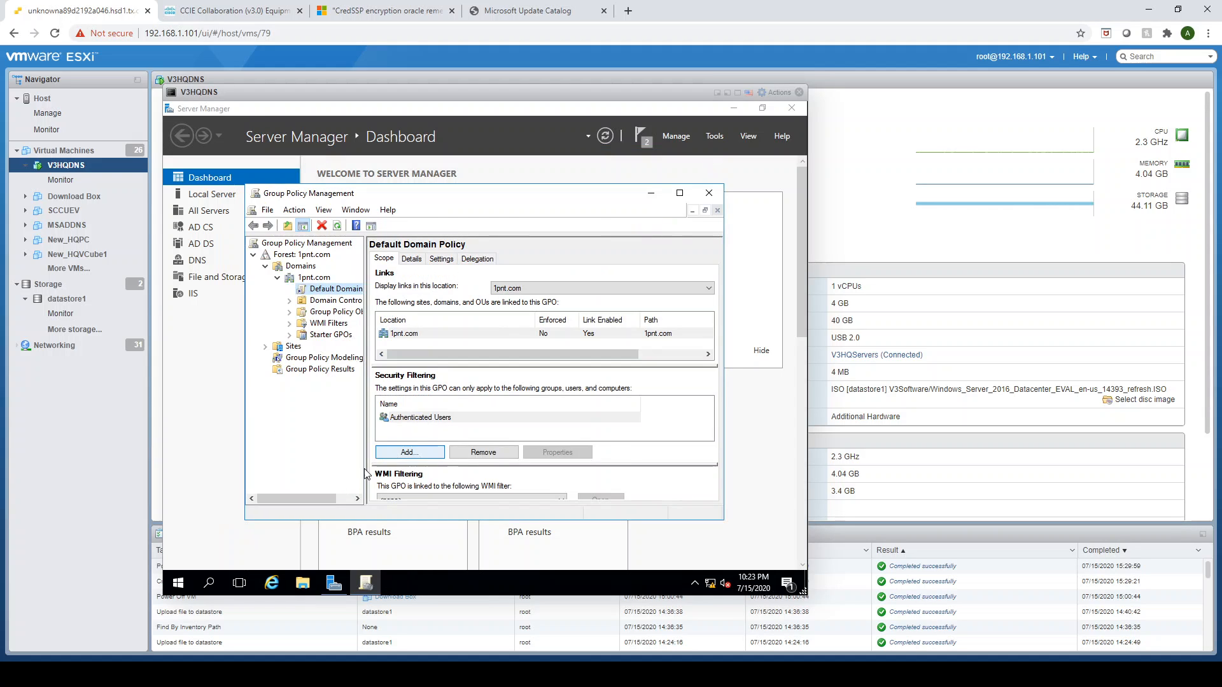
Open Command Prompt as administrator and force a group policy refresh with gpupdate /force
{"action": "left_click", "coordinate": [210, 584]}
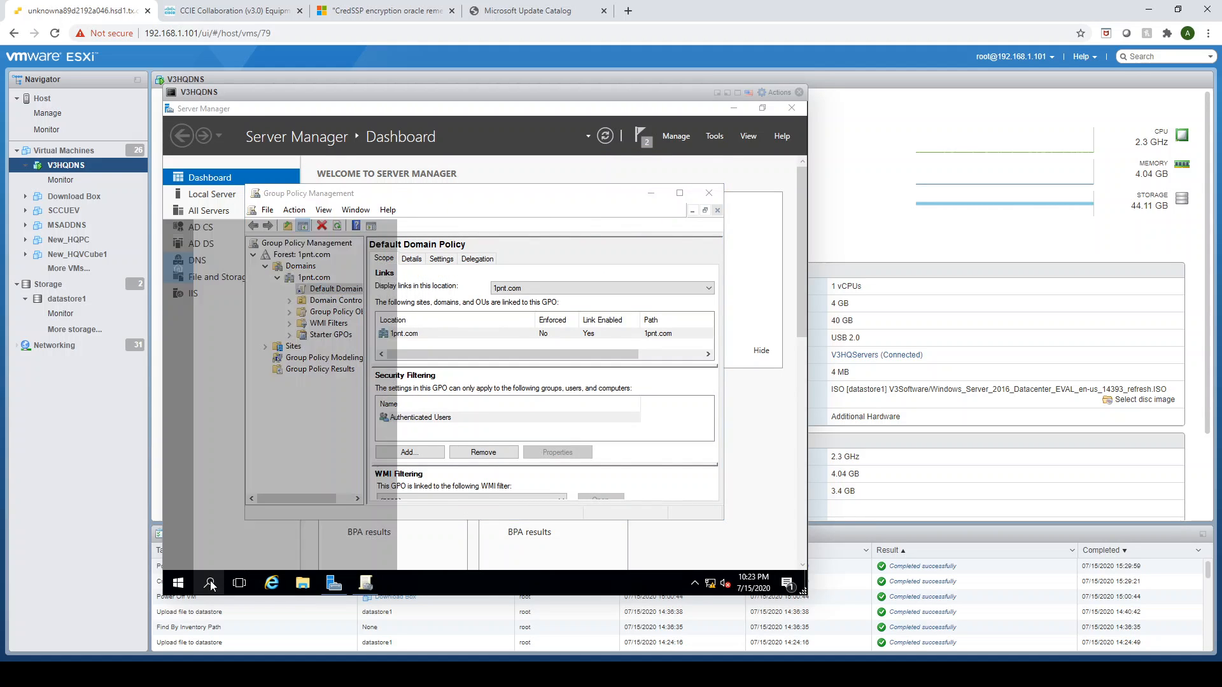
{"action": "type", "text": "cmd"}
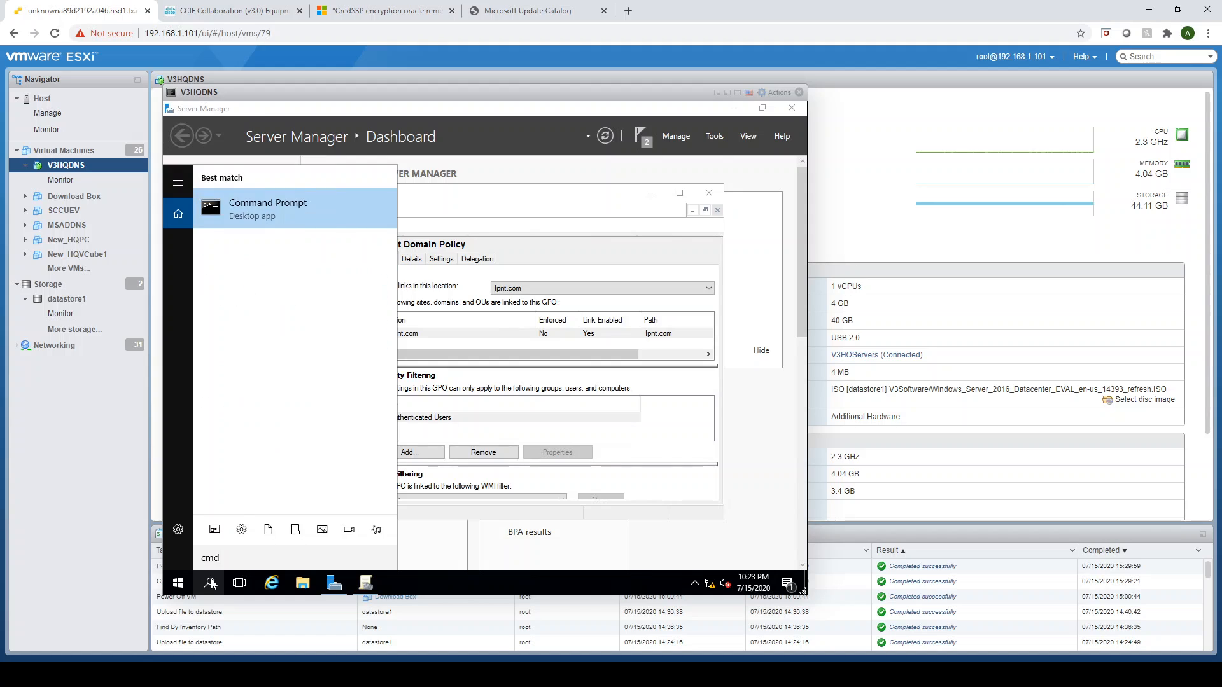
{"action": "right_click", "coordinate": [280, 210]}
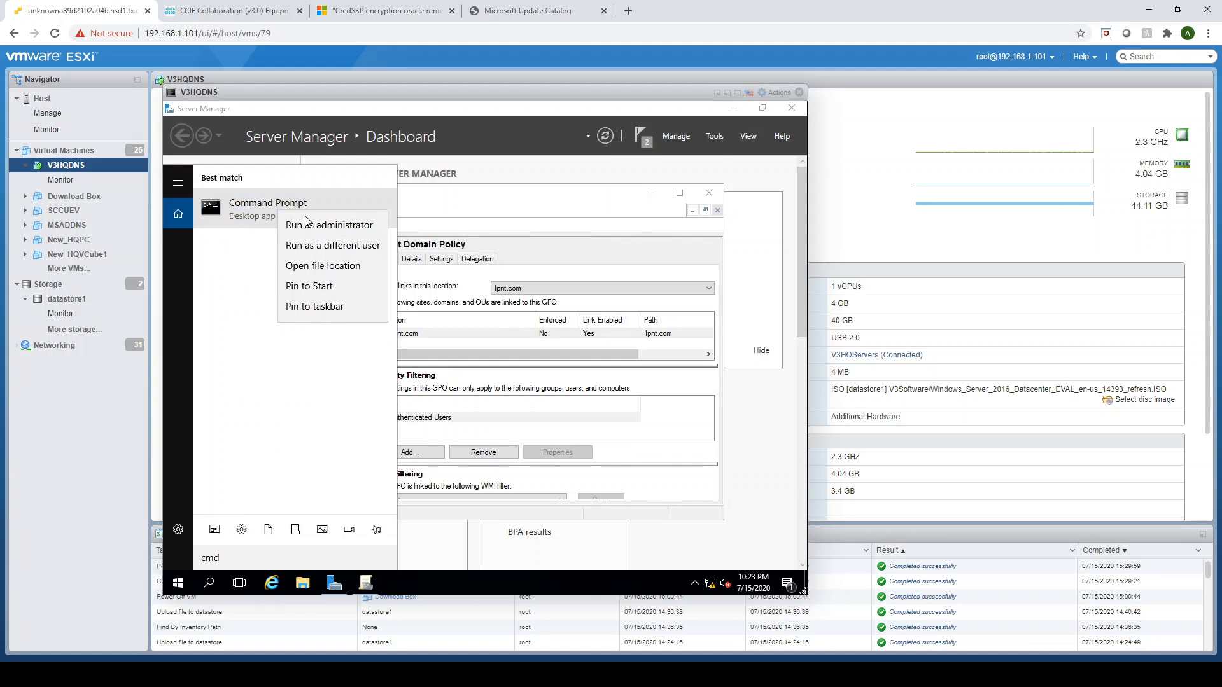
{"action": "left_click", "coordinate": [312, 224]}
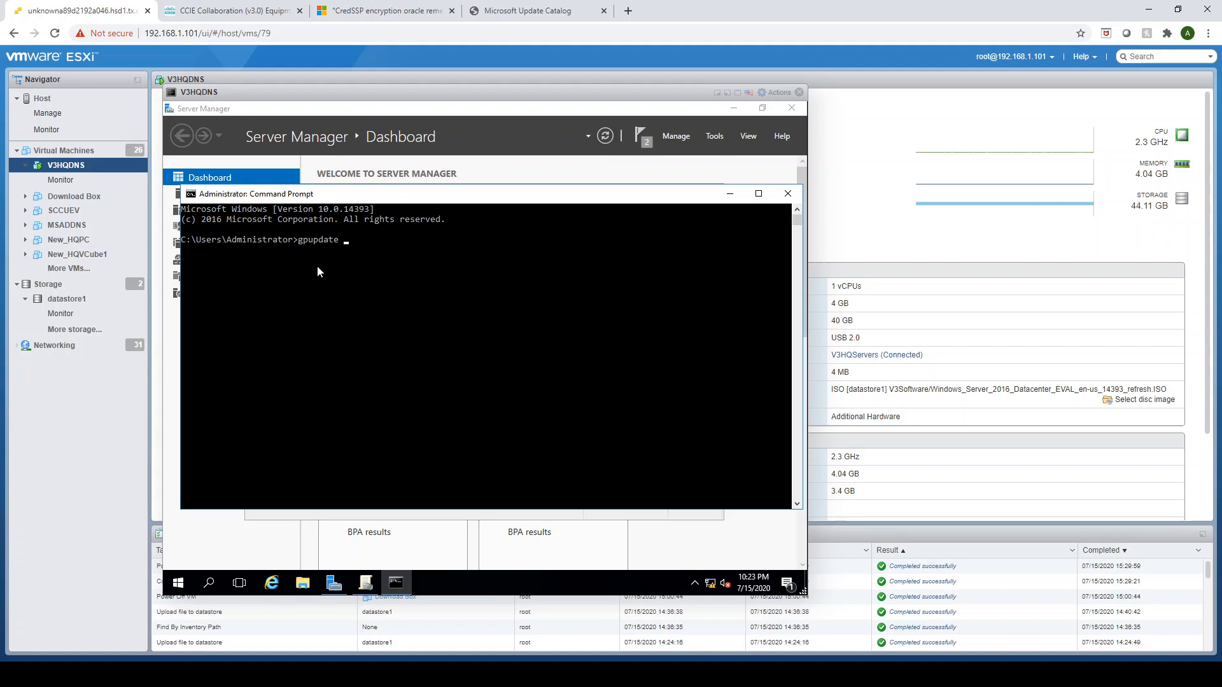
{"action": "type", "text": "gpupdate /force"}
{"action": "key", "text": "Return"}
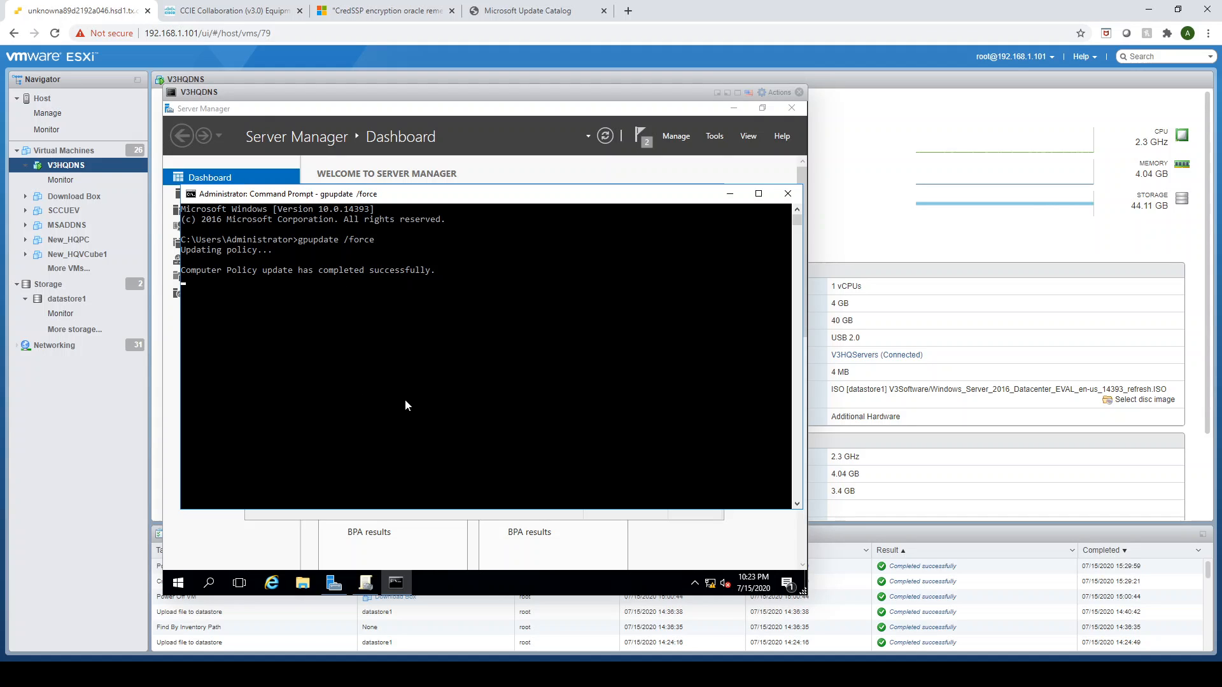
Return to Server Manager and open Active Directory Users and Computers
{"action": "left_click", "coordinate": [629, 177]}
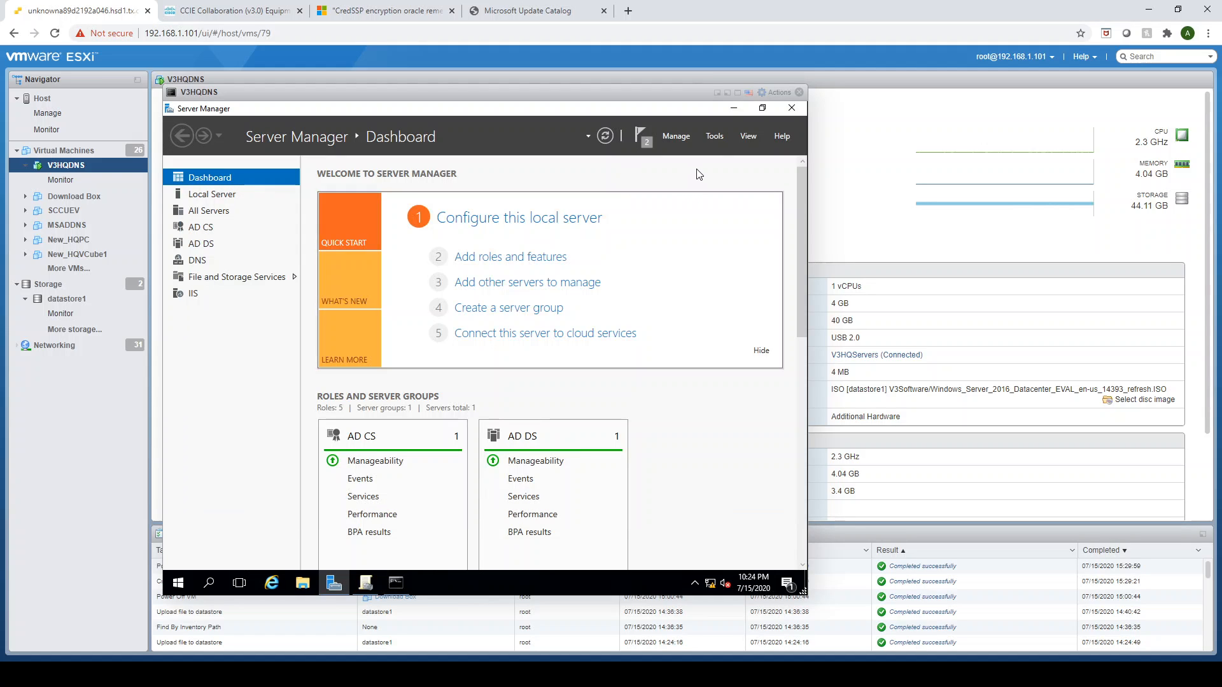
{"action": "left_click", "coordinate": [710, 136]}
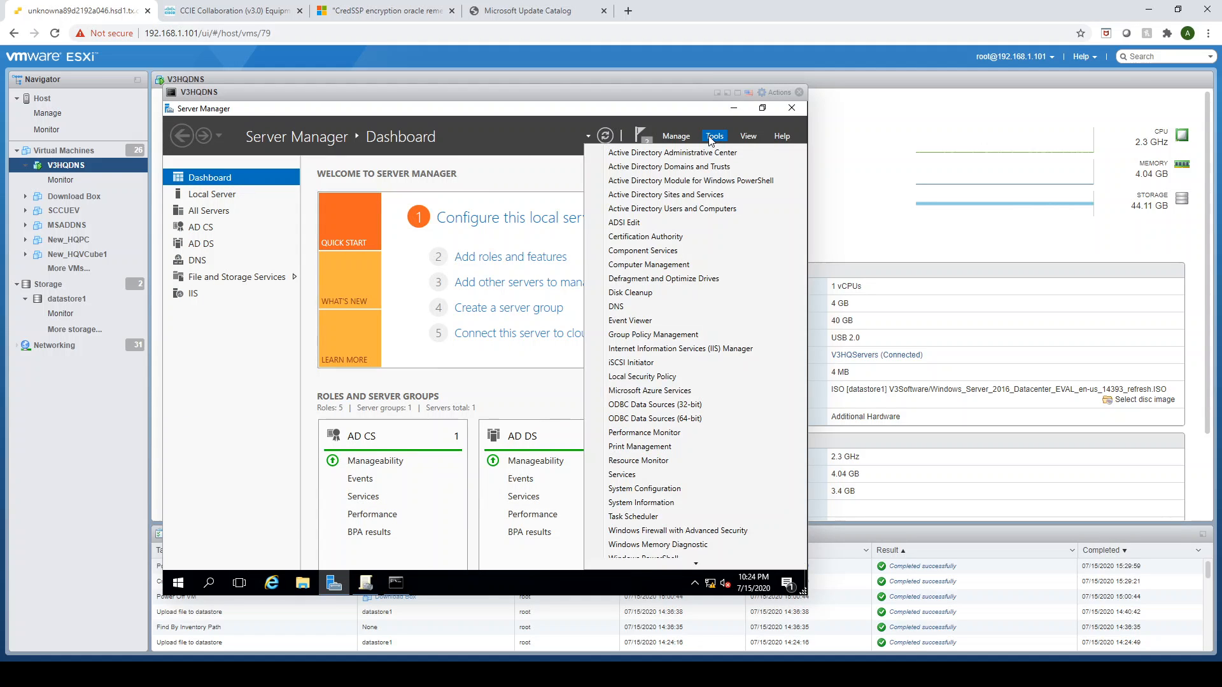
{"action": "left_click", "coordinate": [692, 209]}
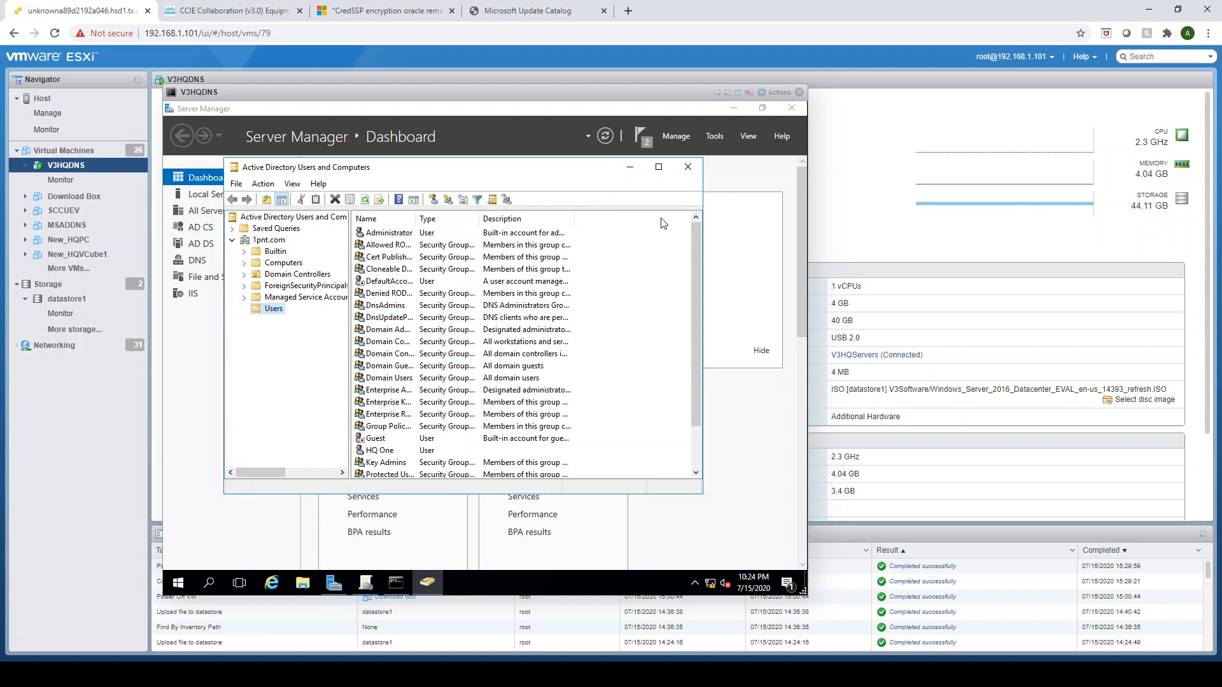
Reset the HQ One user's password, entering the new account password and its confirmation
{"action": "left_click", "coordinate": [375, 453]}
{"action": "right_click", "coordinate": [375, 453]}
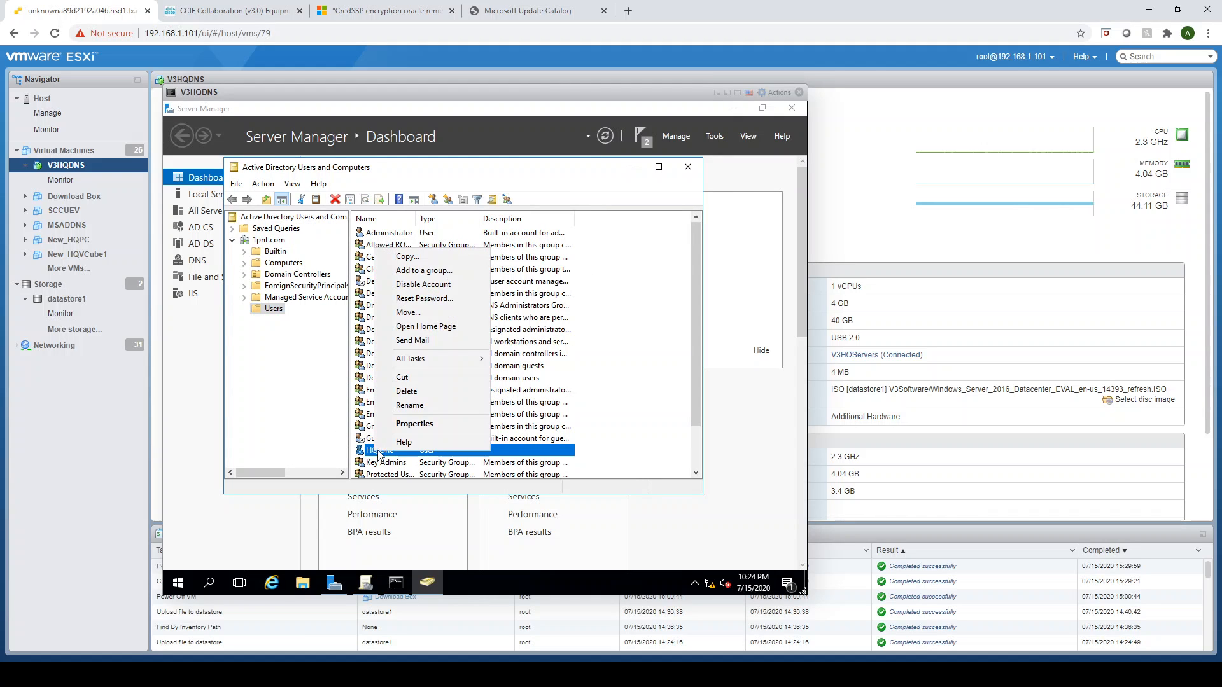
{"action": "left_click", "coordinate": [425, 299]}
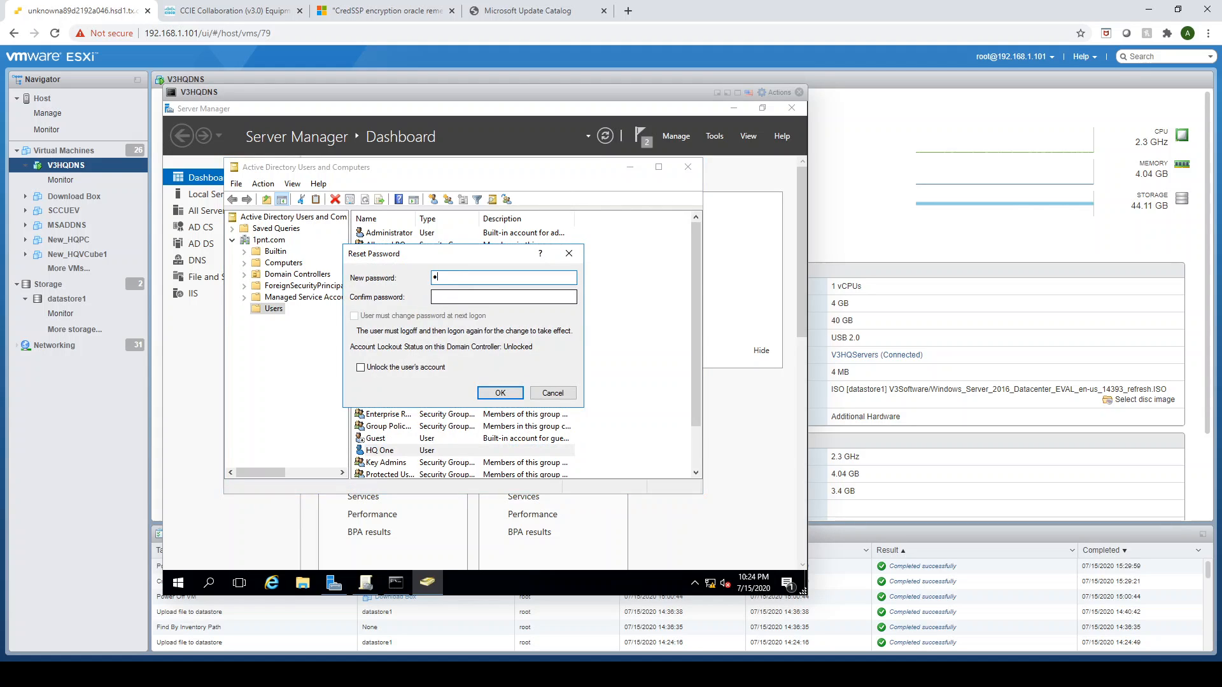
{"action": "key", "text": "Tab"}
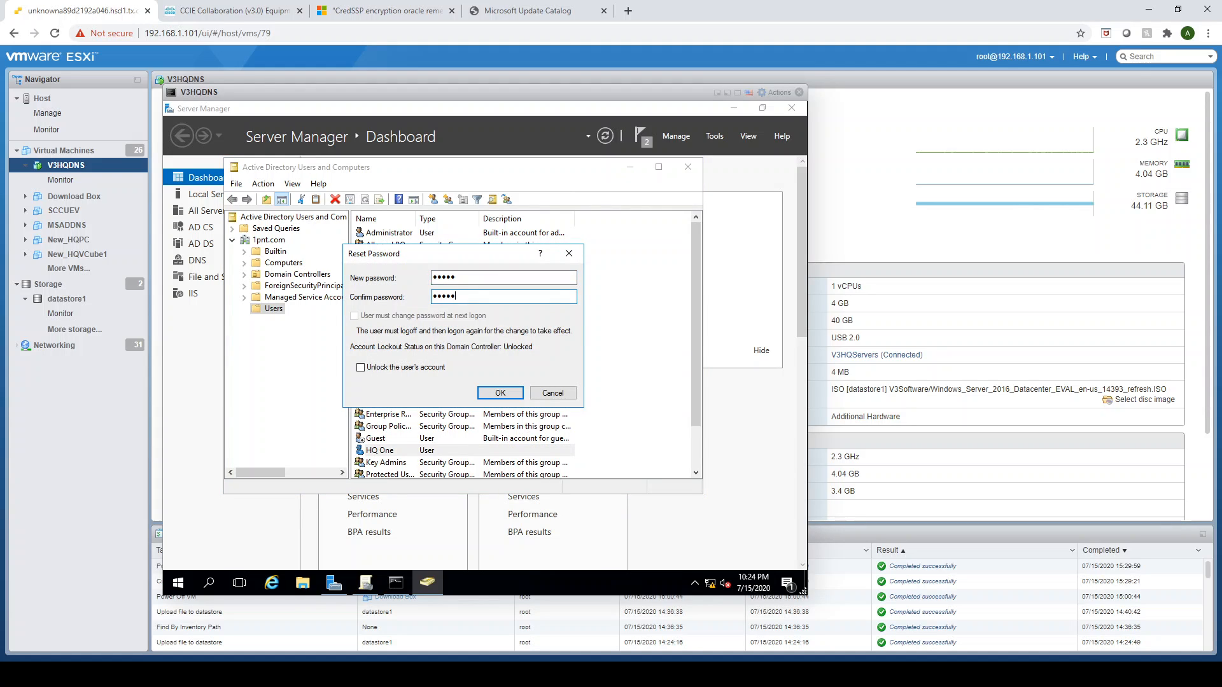
{"action": "left_click", "coordinate": [500, 392]}
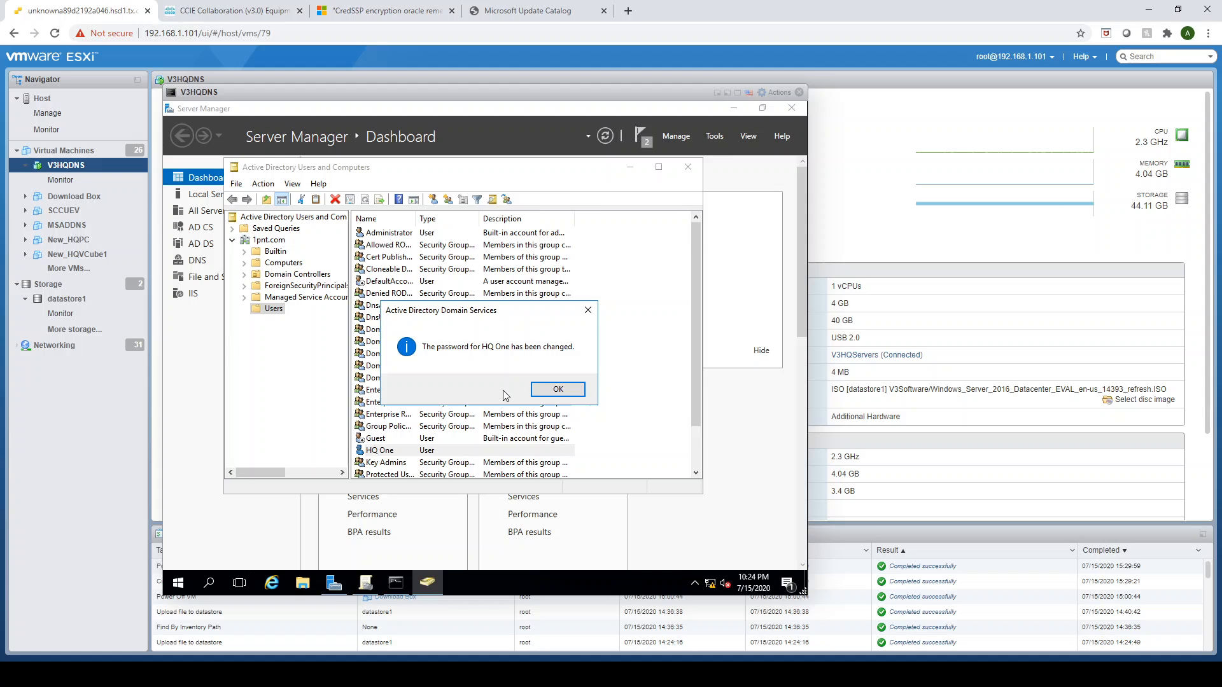
Begin a new user in the Users container with first name HQ, last name Two and logon name hqtwo
{"action": "left_click", "coordinate": [558, 390]}
{"action": "right_click", "coordinate": [380, 451]}
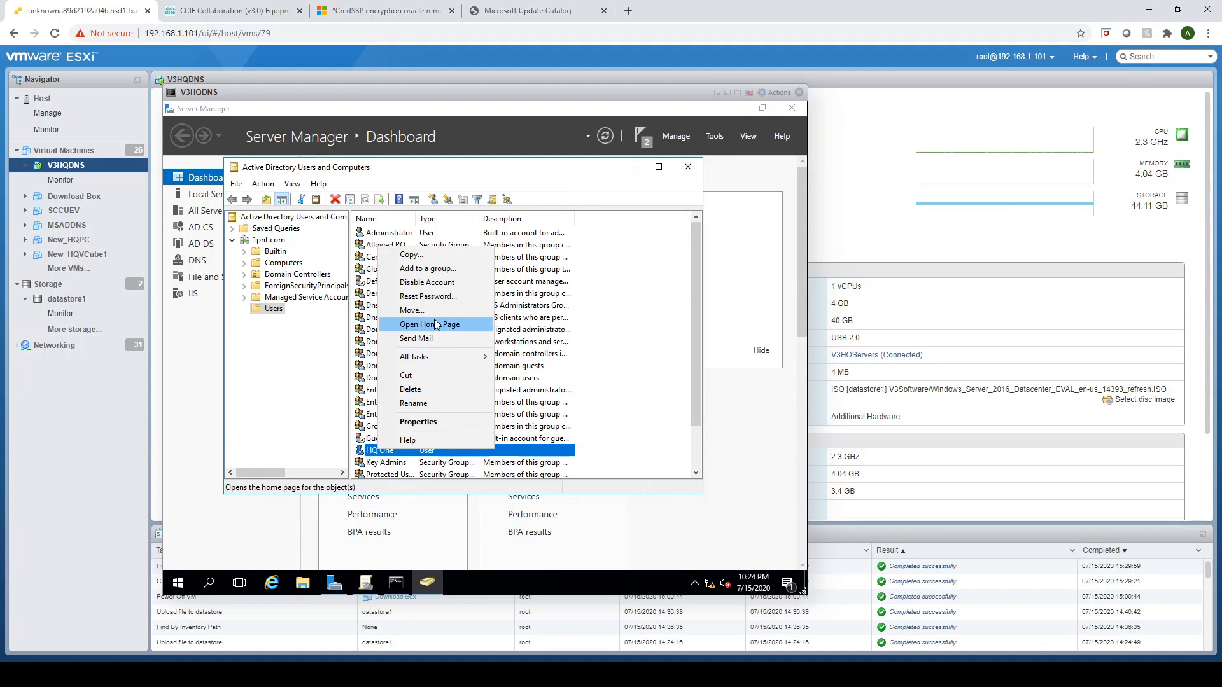
{"action": "left_click", "coordinate": [295, 386]}
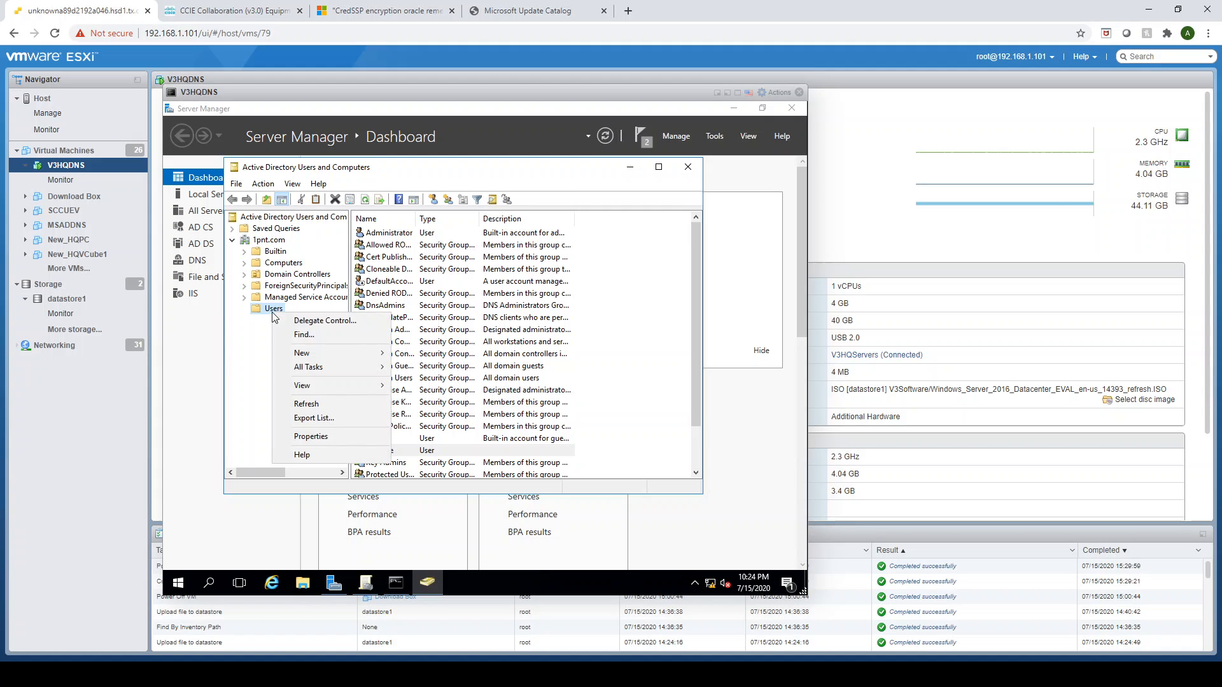
{"action": "right_click", "coordinate": [273, 311]}
{"action": "mouse_move", "coordinate": [322, 353]}
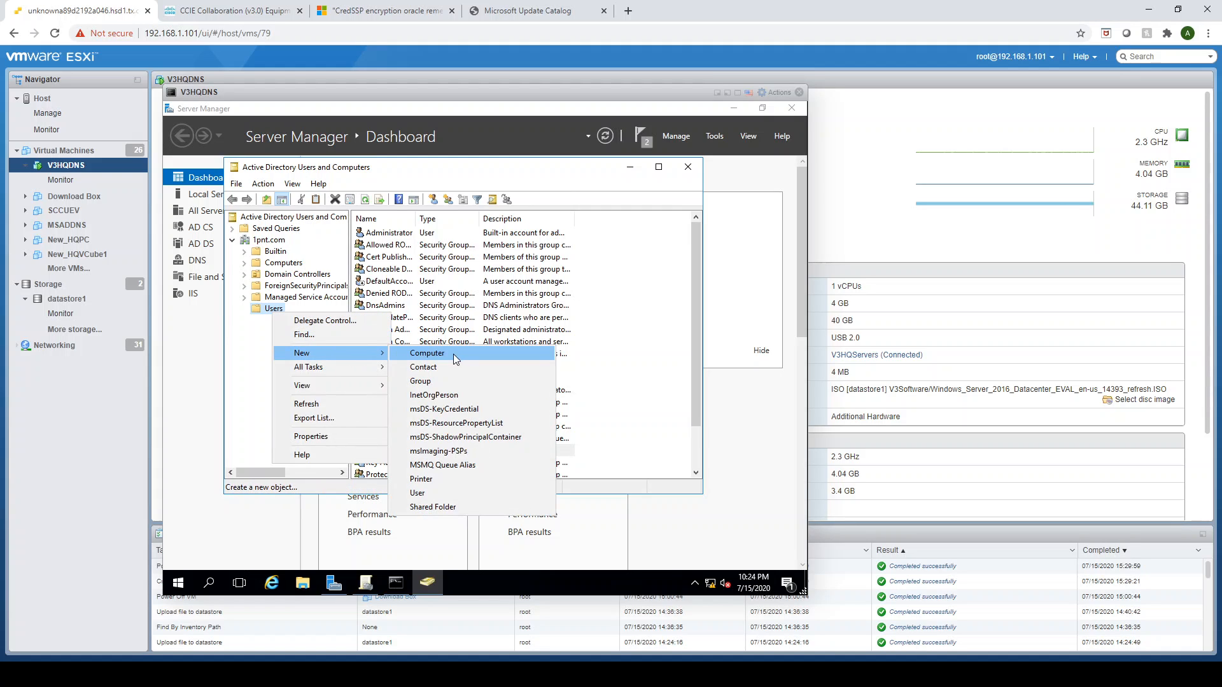
{"action": "left_click", "coordinate": [427, 492]}
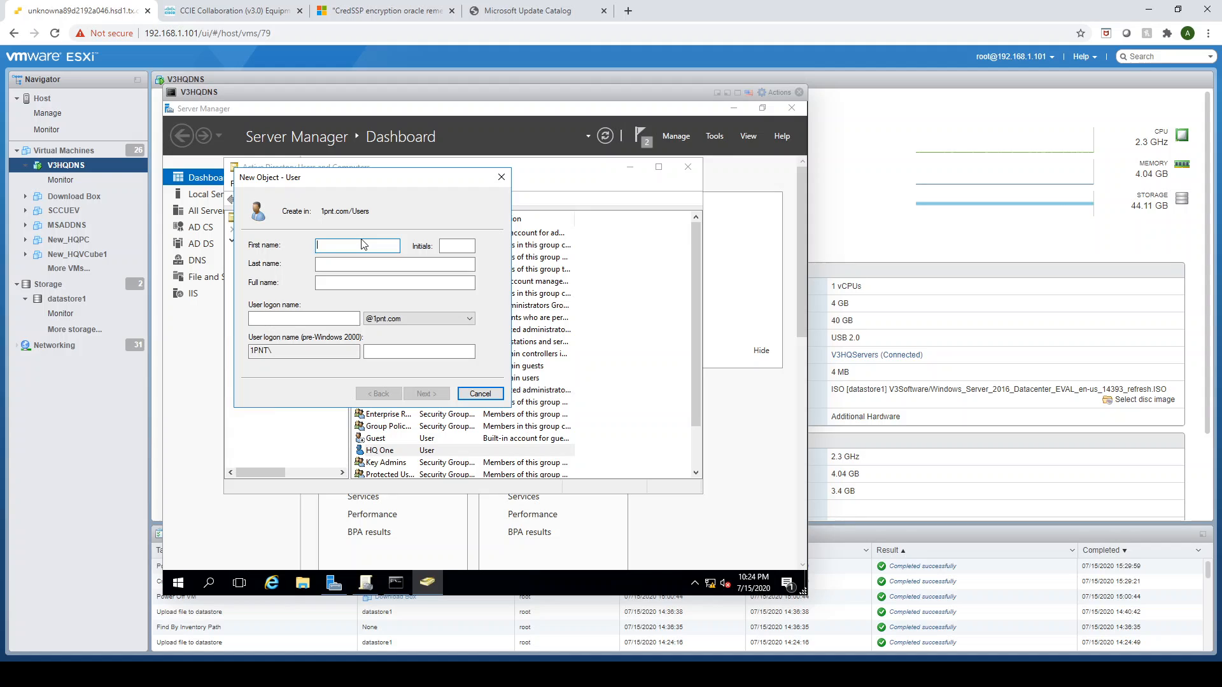
{"action": "type", "text": "HQ"}
{"action": "key", "text": "Tab"}
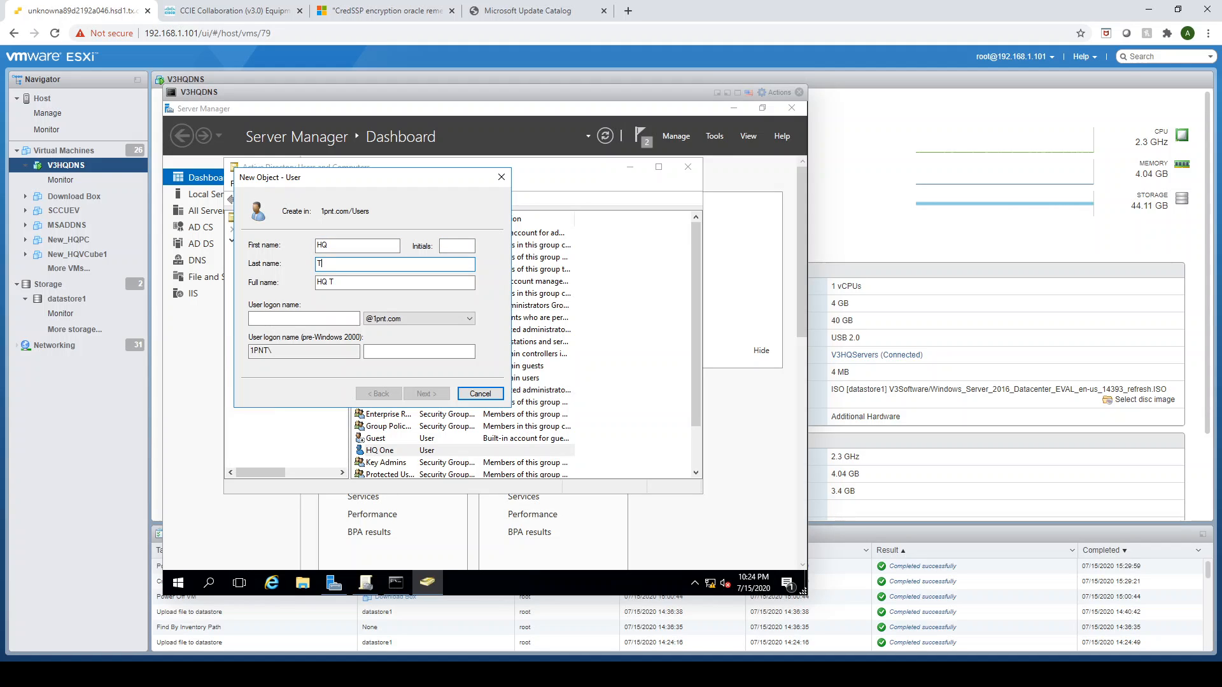
{"action": "type", "text": "Two"}
{"action": "left_click", "coordinate": [350, 316]}
{"action": "left_click", "coordinate": [320, 320]}
{"action": "type", "text": "hqtwo"}
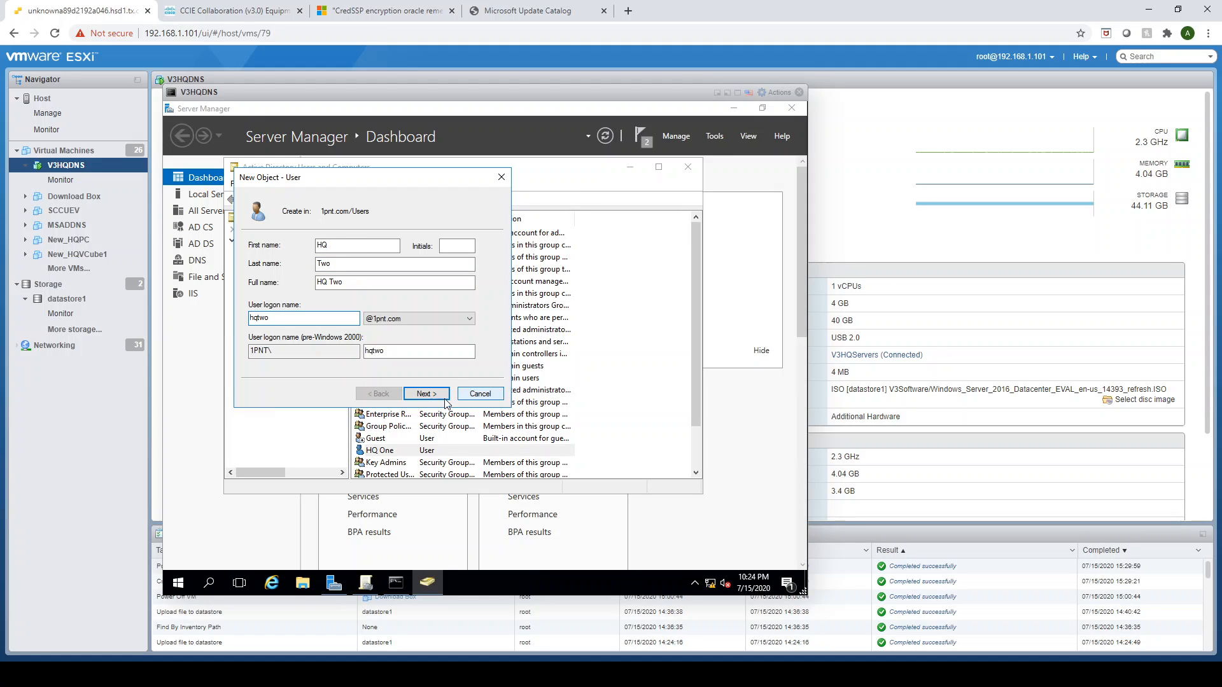
{"action": "left_click", "coordinate": [425, 395]}
{"action": "left_click", "coordinate": [253, 287]}
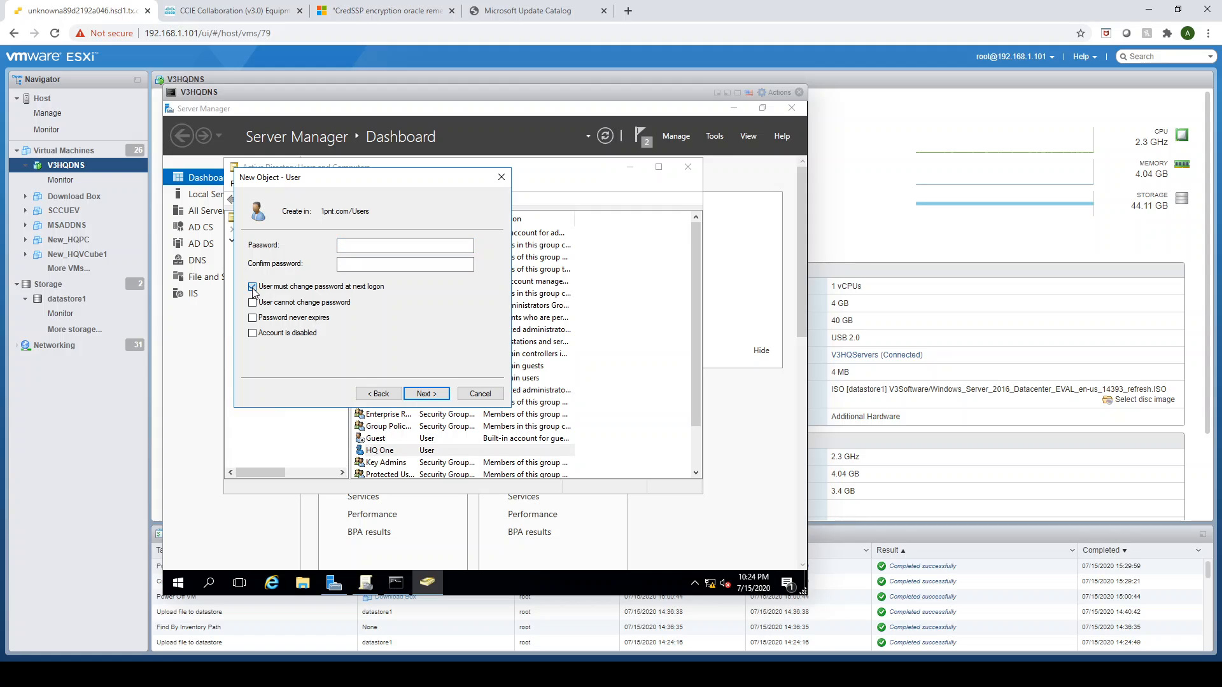
{"action": "left_click", "coordinate": [252, 303]}
{"action": "left_click", "coordinate": [348, 247]}
{"action": "type", "text": "•••••"}
{"action": "key", "text": "Tab"}
{"action": "type", "text": "••"}
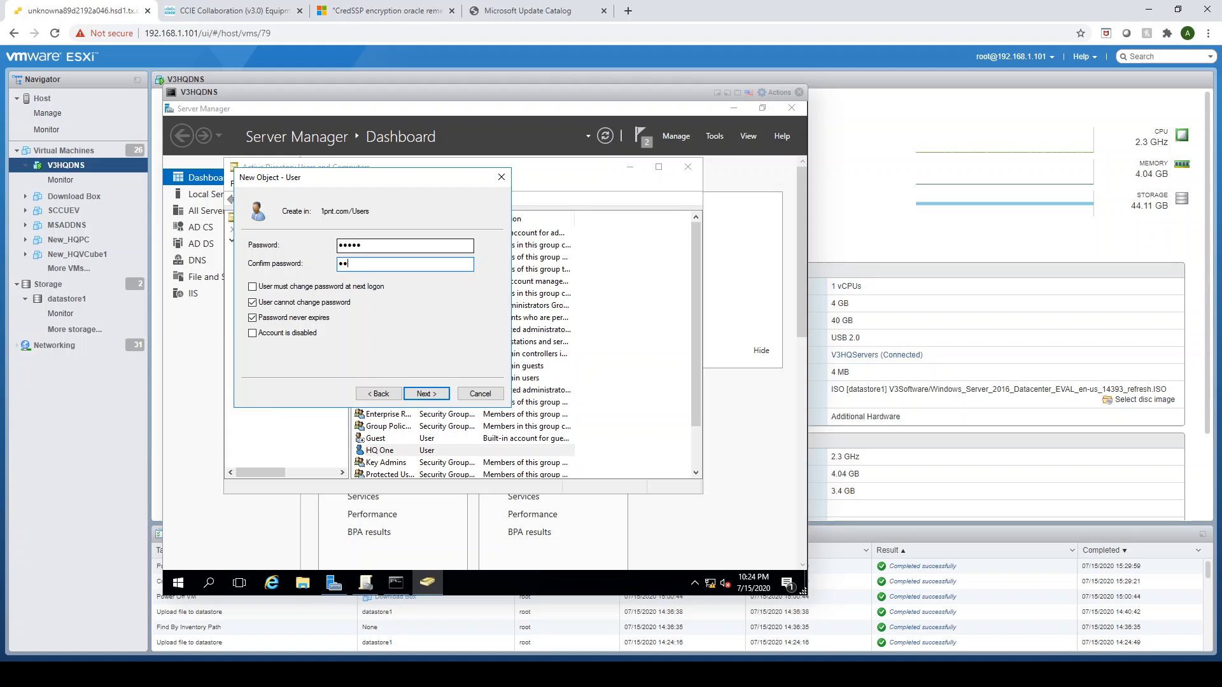
{"action": "left_click", "coordinate": [423, 394]}
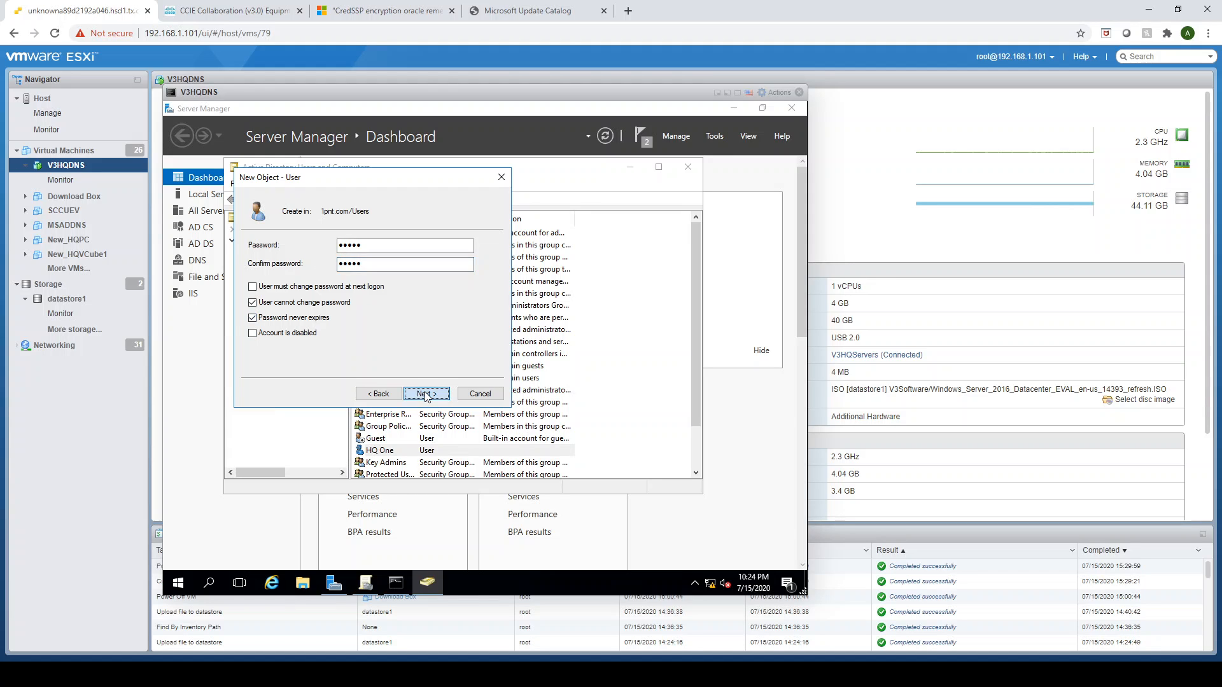
{"action": "left_click", "coordinate": [425, 394]}
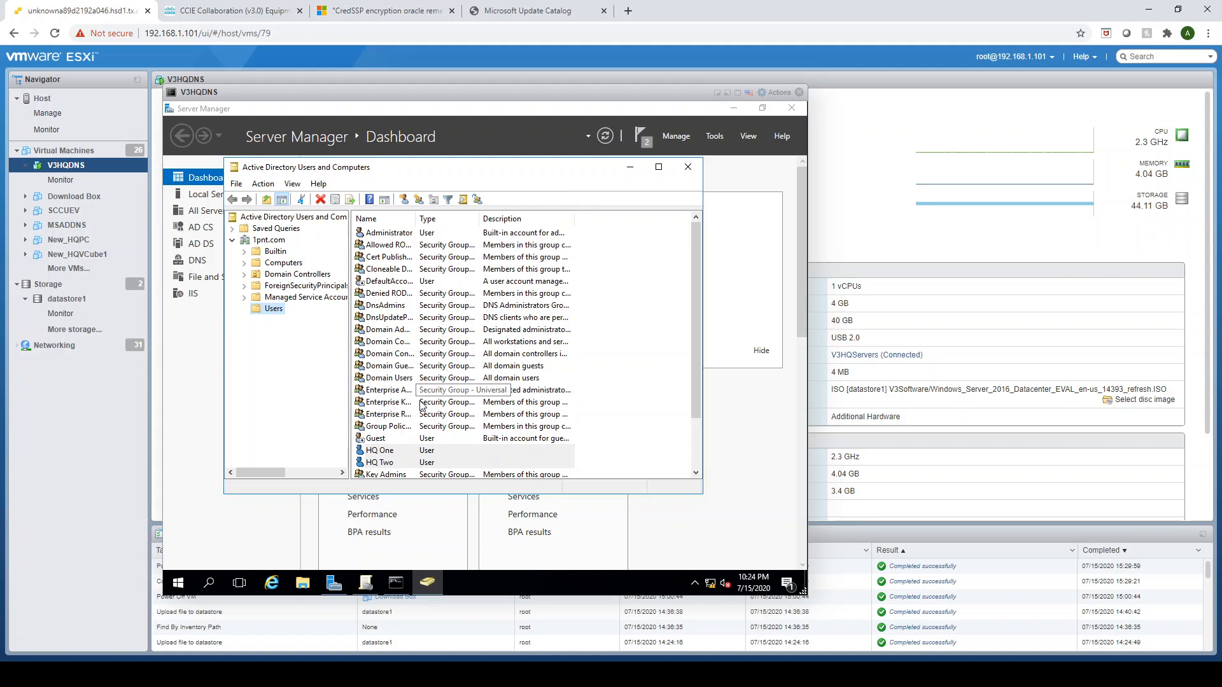
Begin another user in the Users container with first name HQ, last name Three and logon name hqthree
{"action": "right_click", "coordinate": [393, 467]}
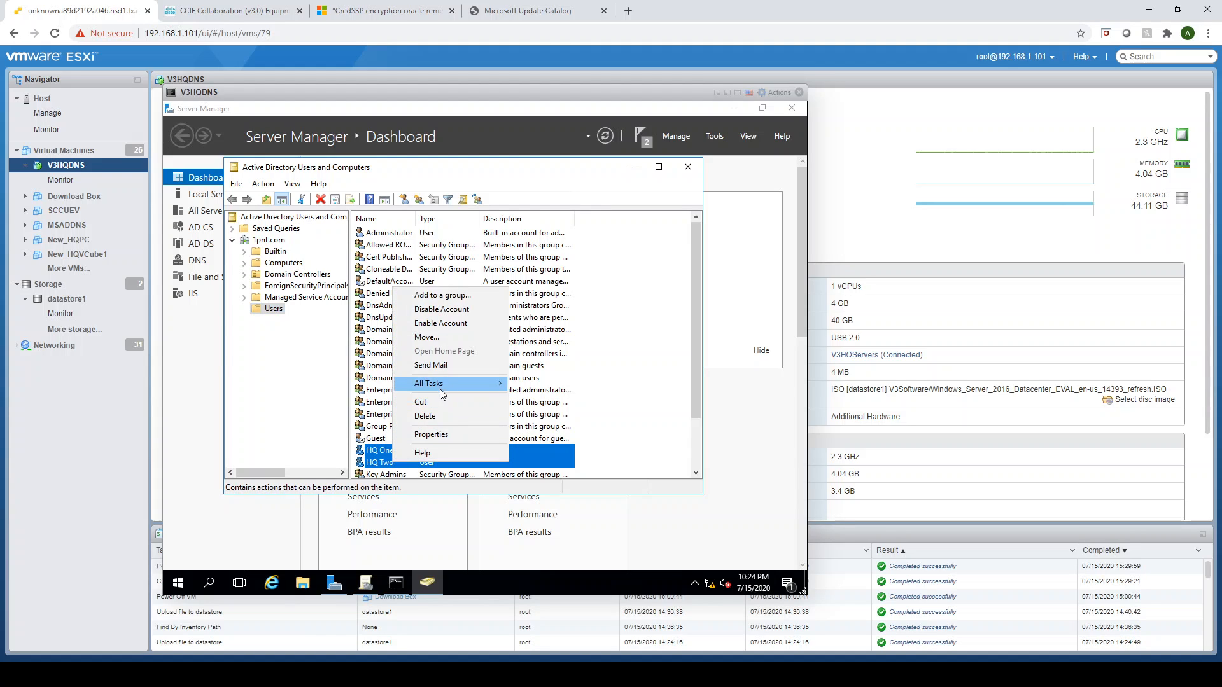
{"action": "left_click", "coordinate": [282, 305]}
{"action": "right_click", "coordinate": [282, 308]}
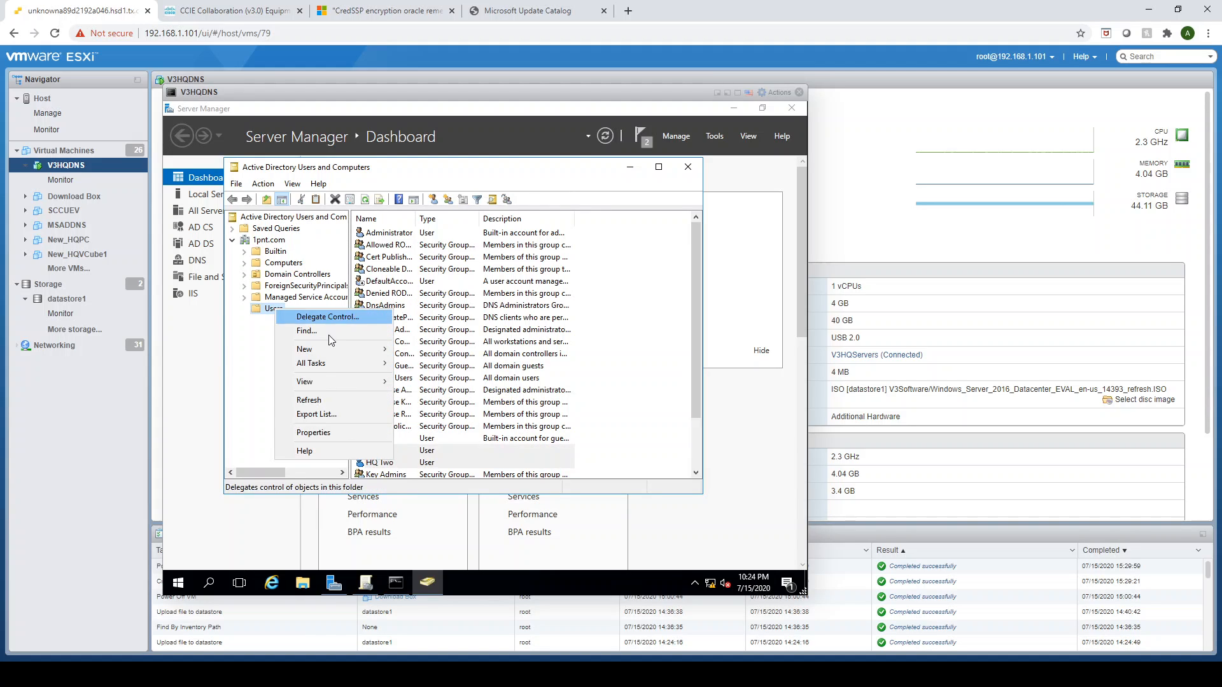
{"action": "mouse_move", "coordinate": [336, 352]}
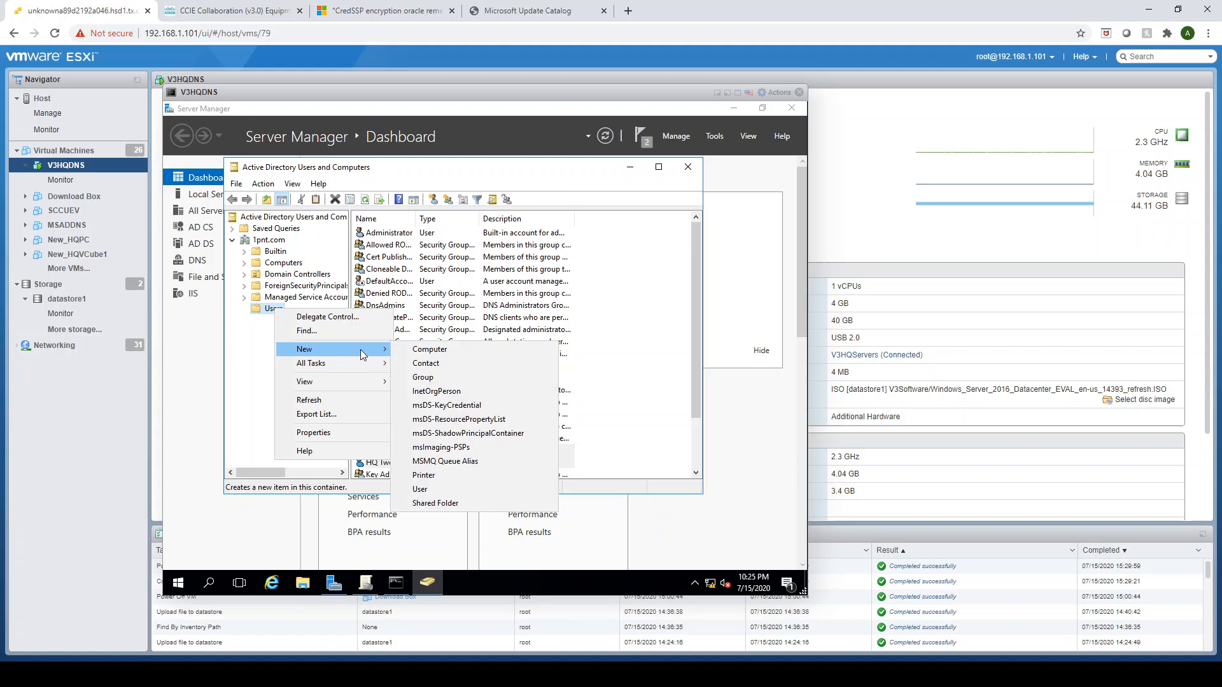
{"action": "left_click", "coordinate": [429, 491]}
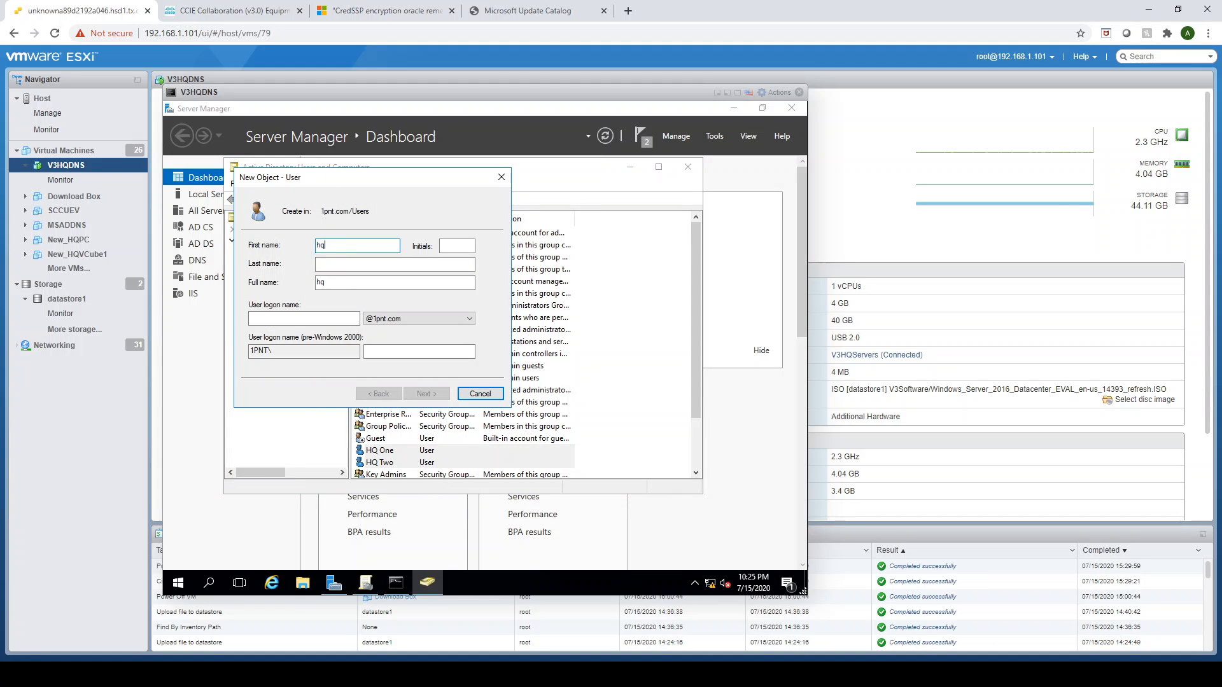
{"action": "key", "text": "BackSpace"}
{"action": "key", "text": "BackSpace"}
{"action": "key", "text": "BackSpace"}
{"action": "key", "text": "BackSpace"}
{"action": "key", "text": "BackSpace"}
{"action": "key", "text": "Tab"}
{"action": "key", "text": "Tab"}
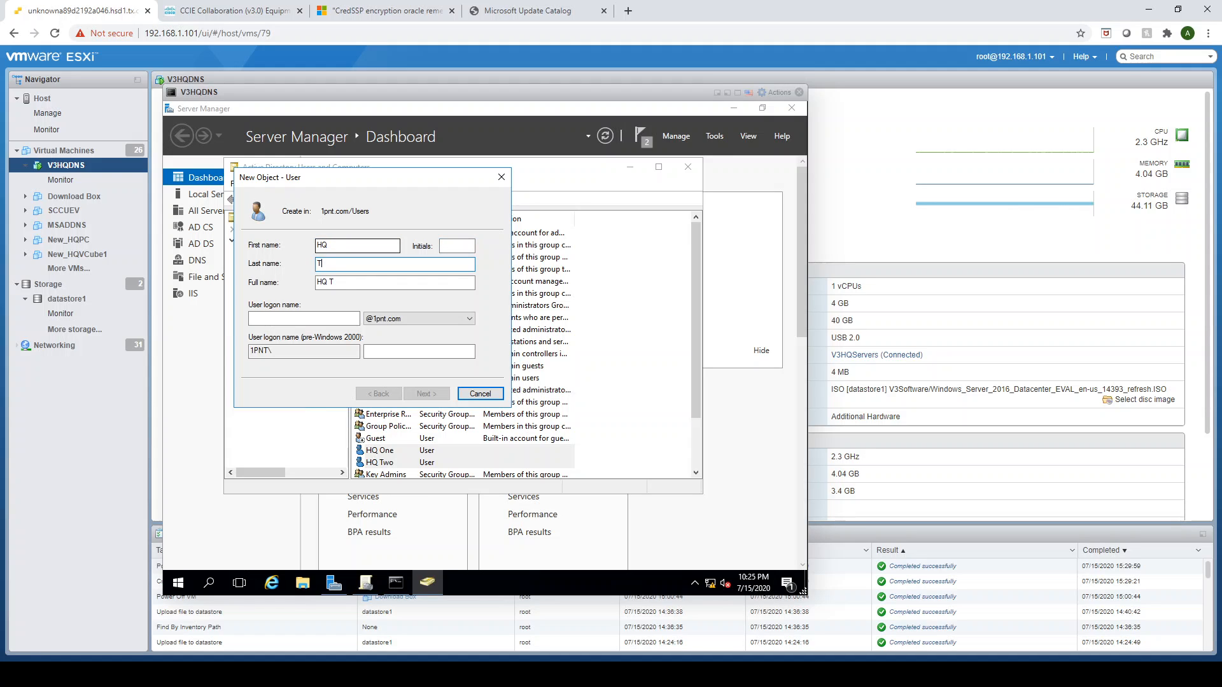
{"action": "left_click", "coordinate": [312, 317]}
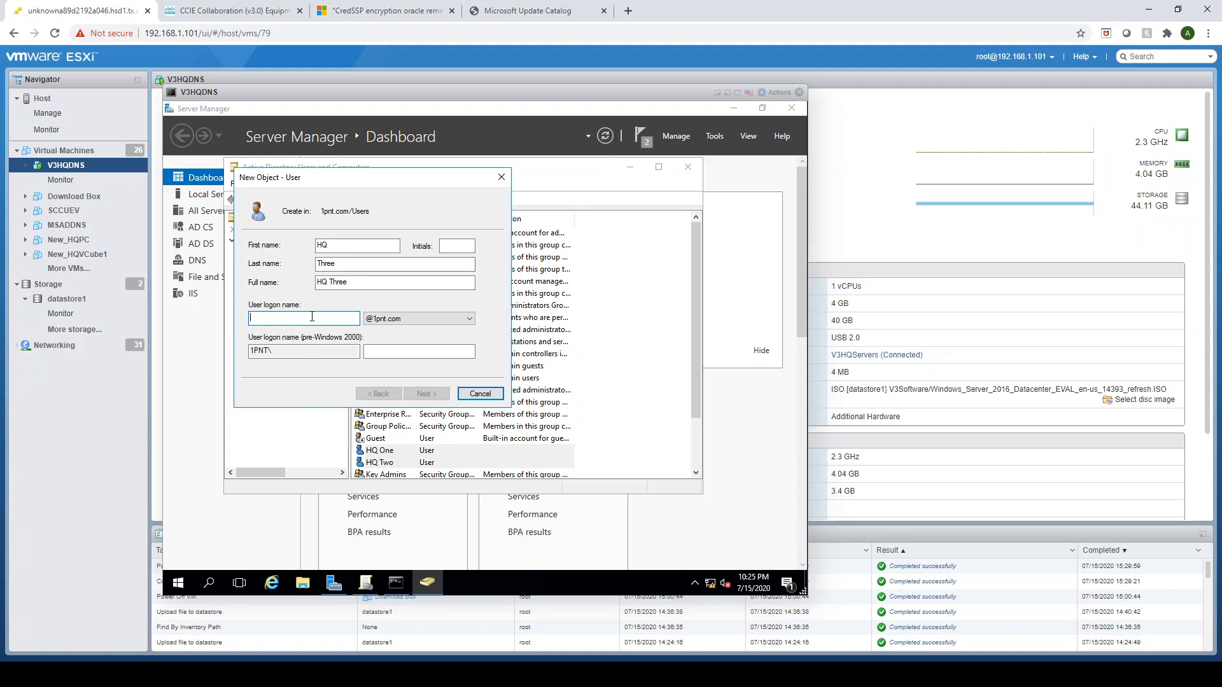
{"action": "type", "text": "hqthr"}
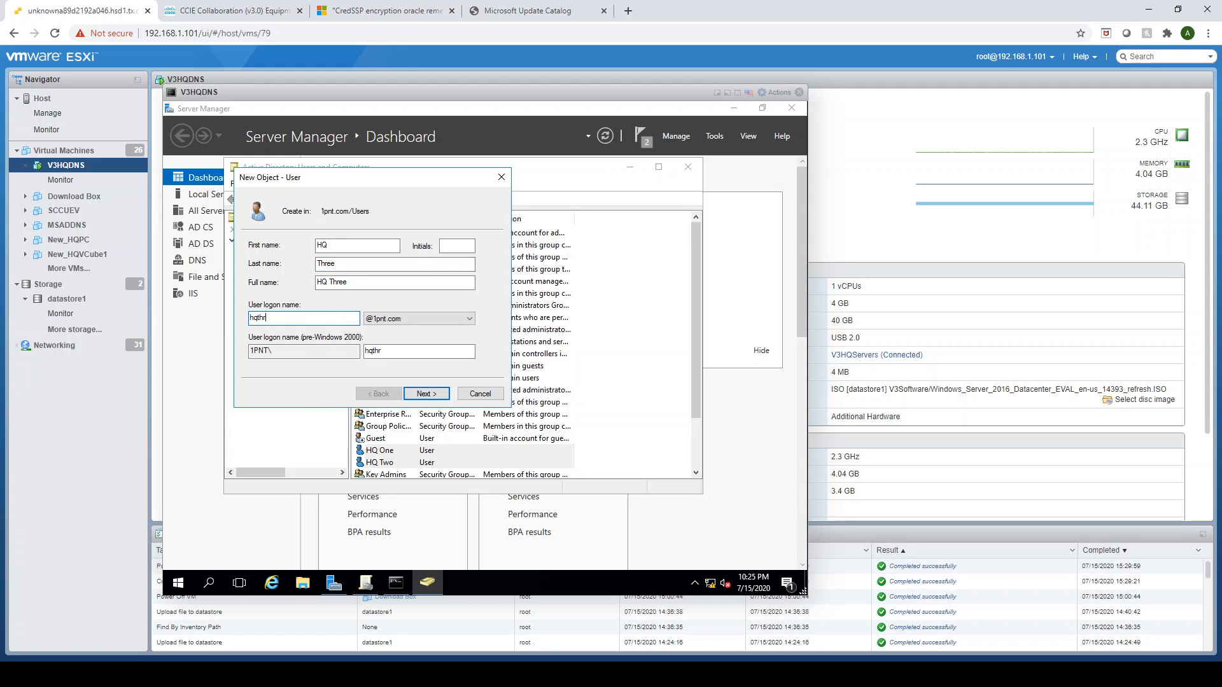
{"action": "type", "text": "ee"}
{"action": "left_click", "coordinate": [427, 393]}
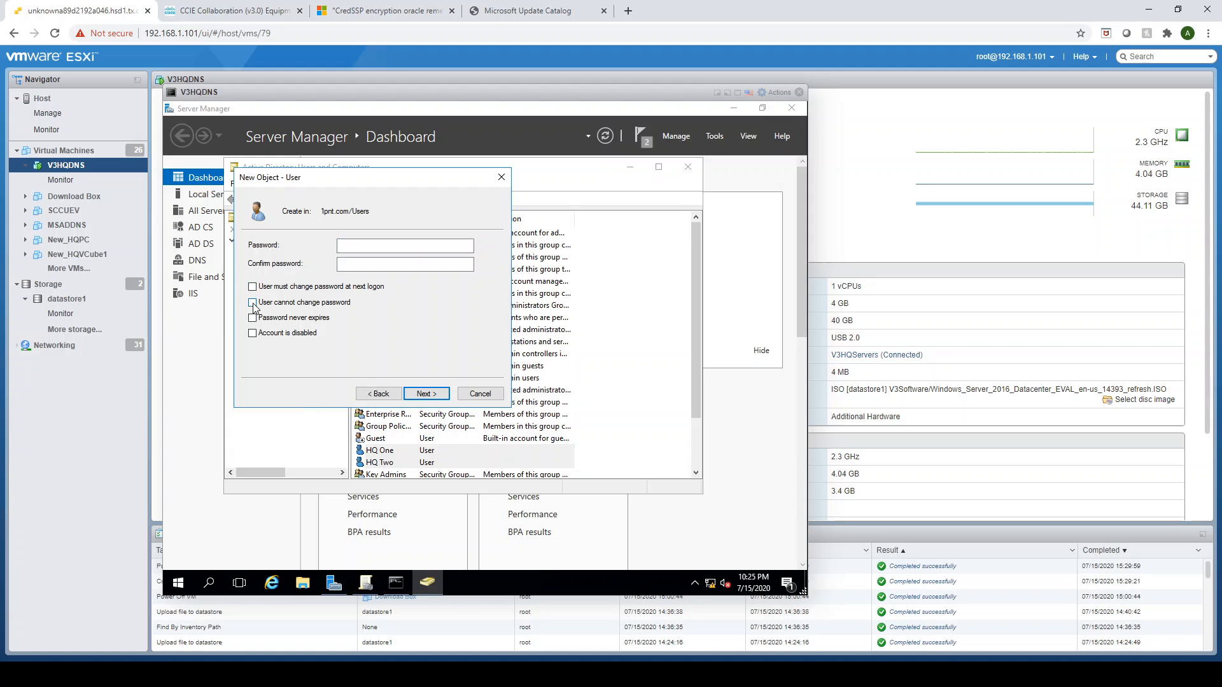
Set HQ Three's password as unchangeable by the user and never expiring, enter and confirm the account password, and finish creating the user
{"action": "left_click", "coordinate": [253, 303]}
{"action": "left_click", "coordinate": [253, 318]}
{"action": "left_click", "coordinate": [355, 245]}
{"action": "type", "text": "•••••"}
{"action": "key", "text": "Tab"}
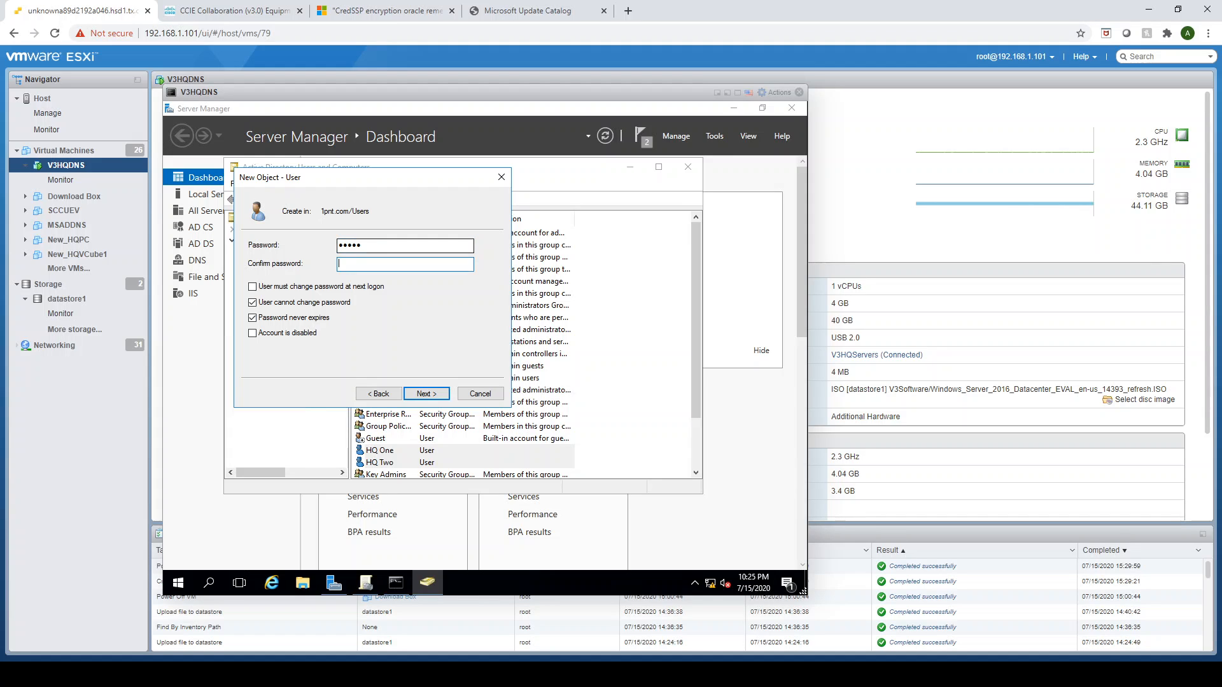
{"action": "type", "text": "•••••"}
{"action": "left_click", "coordinate": [428, 394]}
{"action": "left_click", "coordinate": [430, 393]}
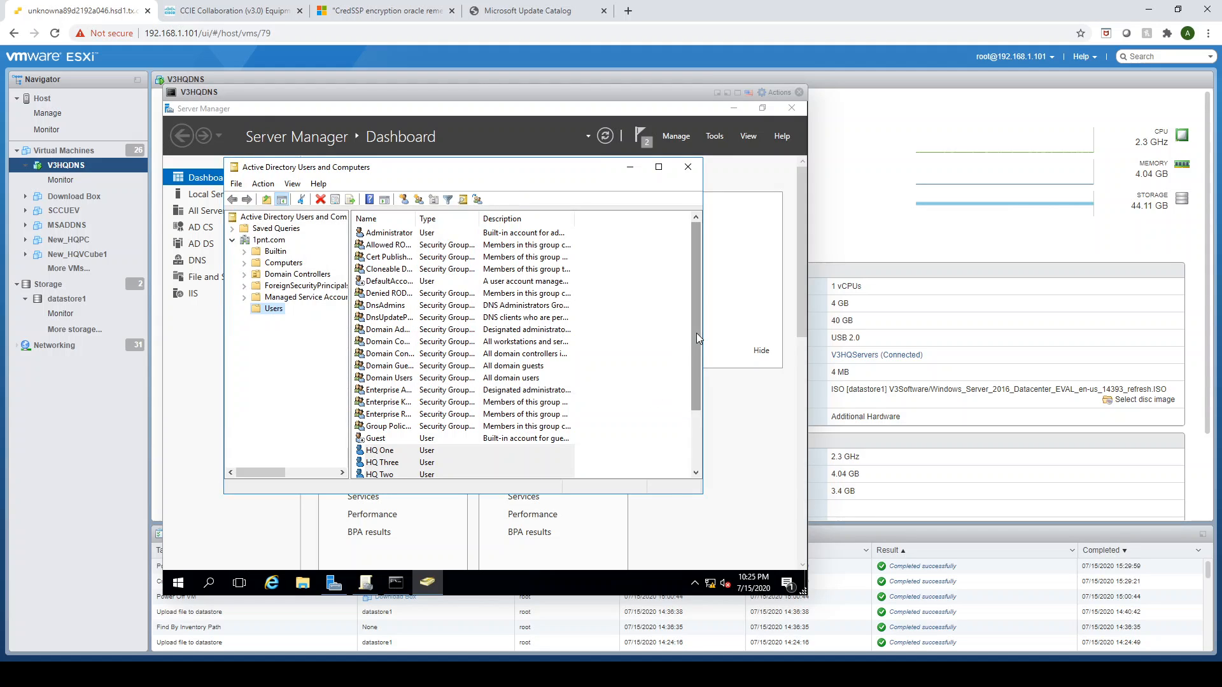
Close Active Directory Users and Computers and shut down the Windows server, closing its virtual machine console
{"action": "left_click_drag", "start_coordinate": [696, 333], "coordinate": [700, 384]}
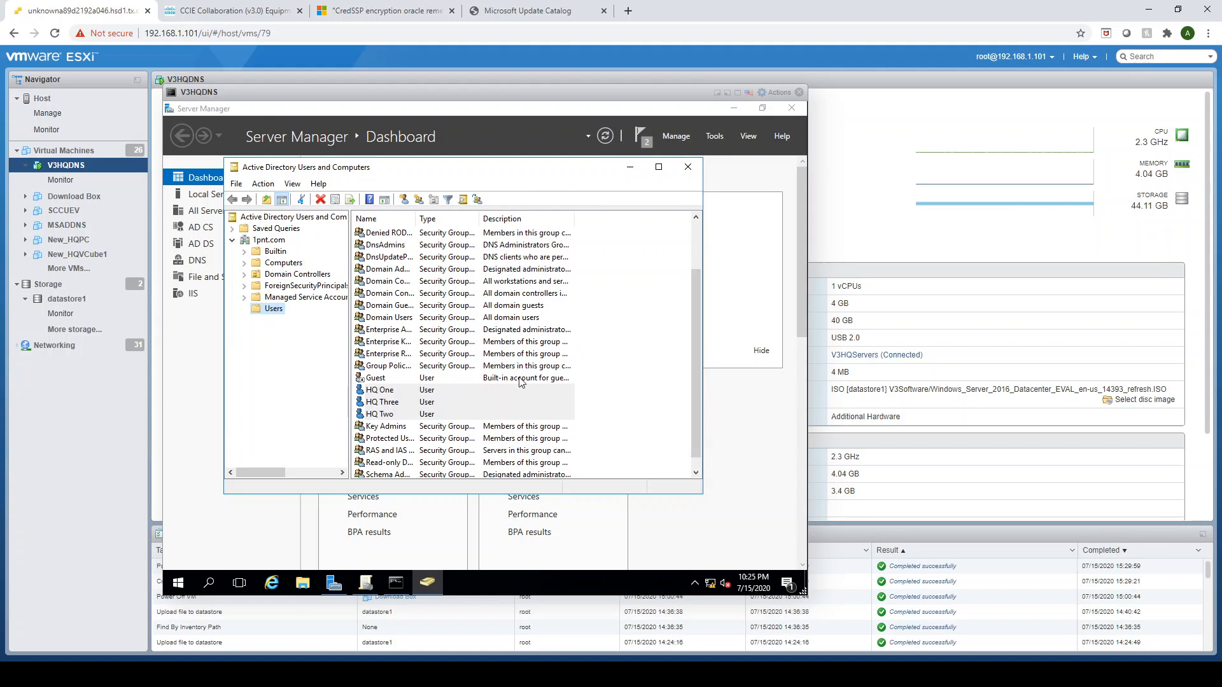
{"action": "left_click", "coordinate": [688, 167]}
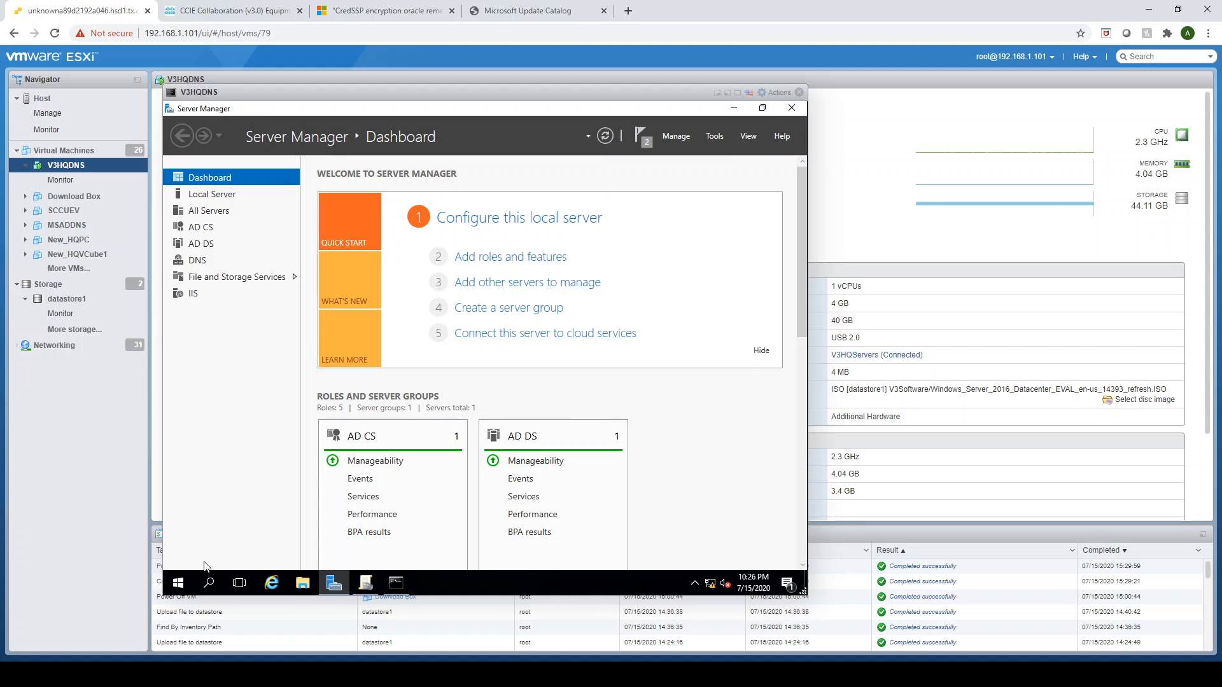
{"action": "left_click", "coordinate": [179, 584]}
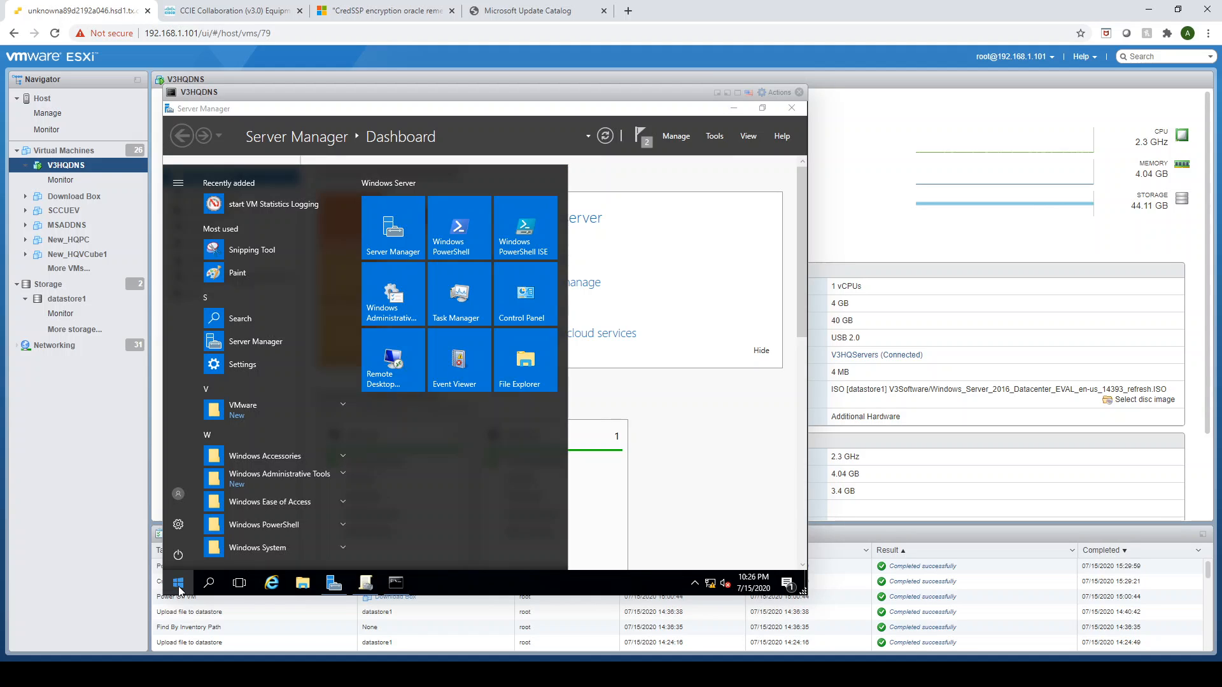
{"action": "left_click", "coordinate": [178, 555]}
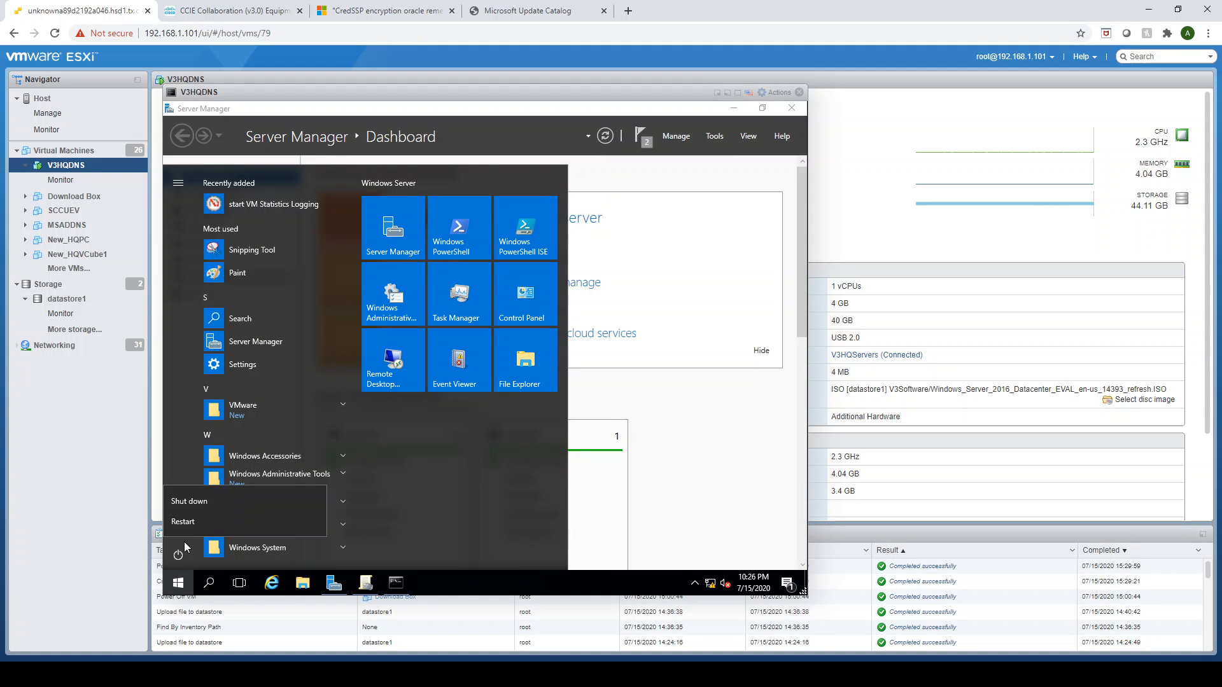
{"action": "left_click", "coordinate": [193, 501]}
{"action": "left_click", "coordinate": [354, 521]}
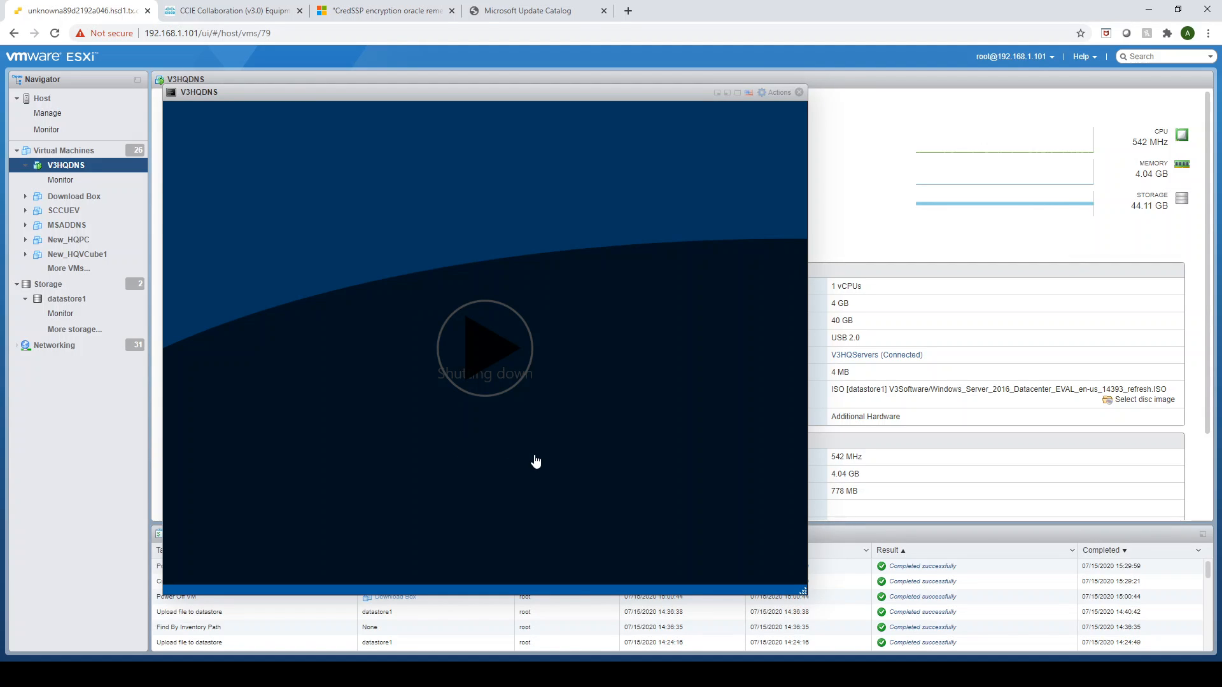
{"action": "left_click", "coordinate": [799, 92]}
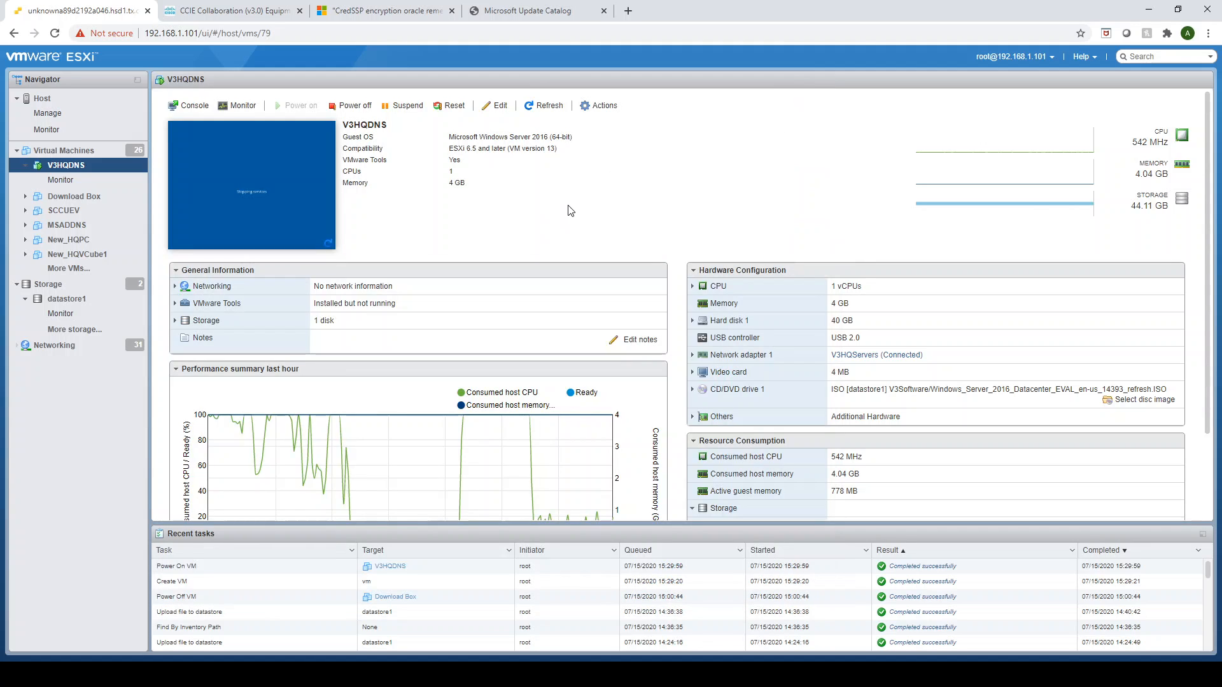
{"action": "left_click", "coordinate": [595, 105]}
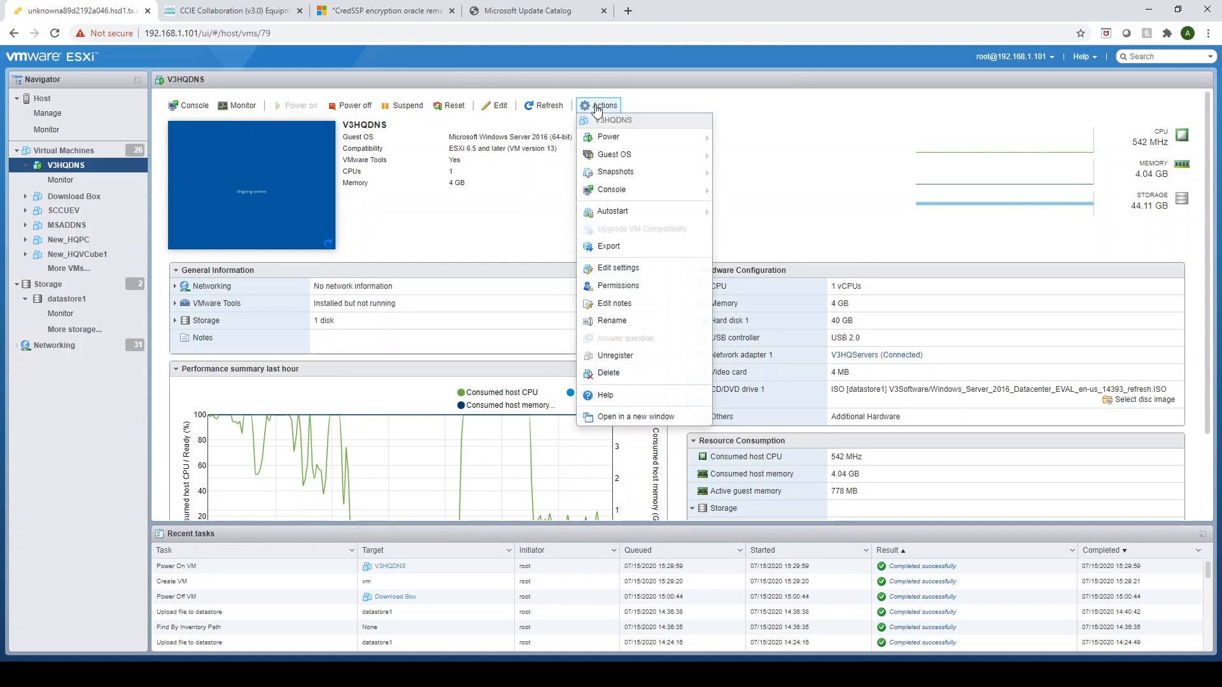
{"action": "mouse_move", "coordinate": [617, 177]}
{"action": "left_click", "coordinate": [757, 141]}
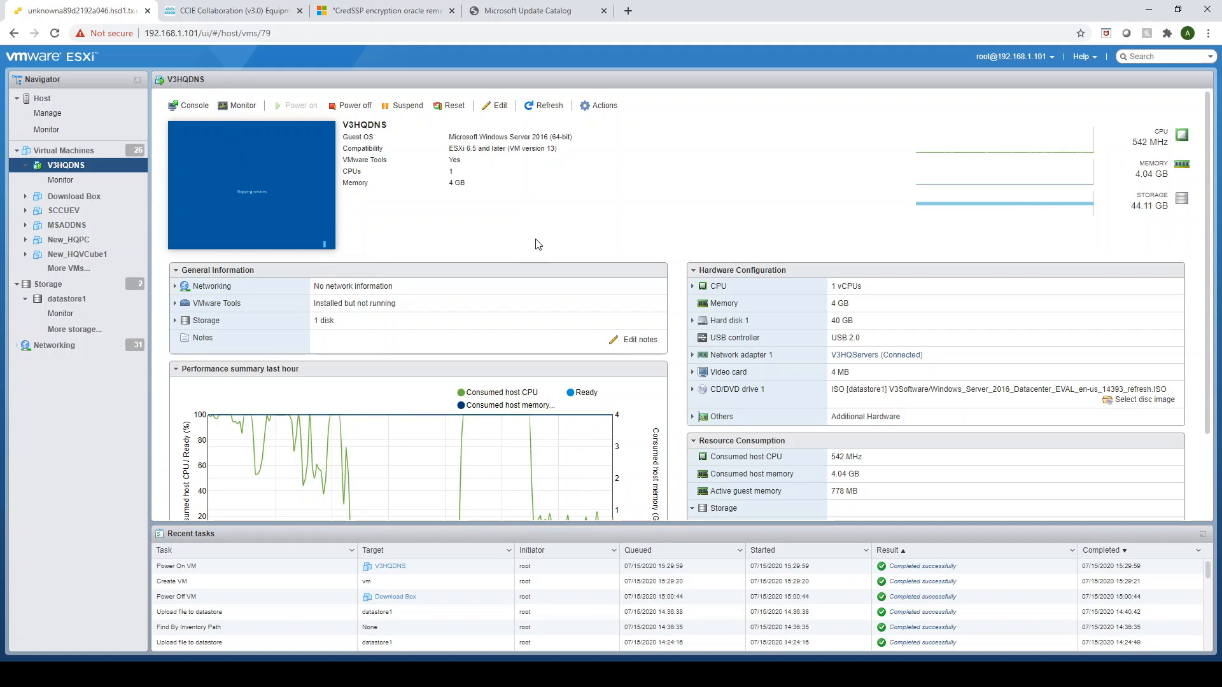
Refresh the V3HQDNS virtual machine's details
{"action": "scroll", "coordinate": [540, 239], "scroll_direction": "down", "scroll_amount": 2}
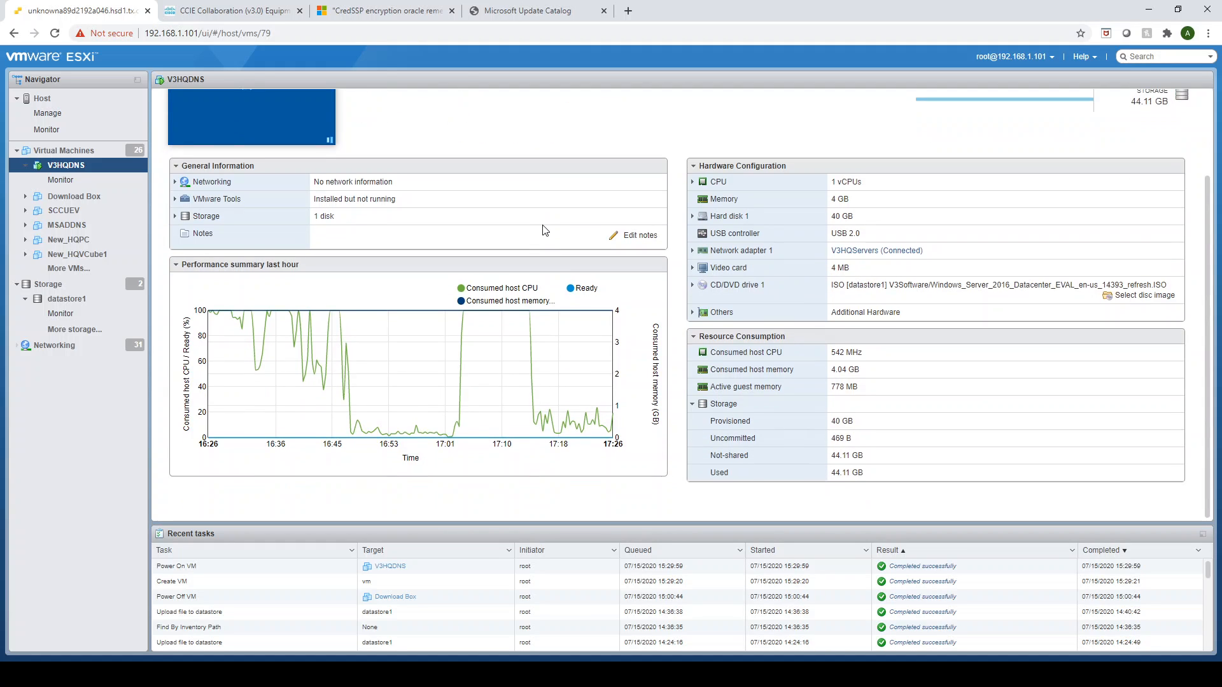
{"action": "scroll", "coordinate": [544, 232], "scroll_direction": "up", "scroll_amount": 2}
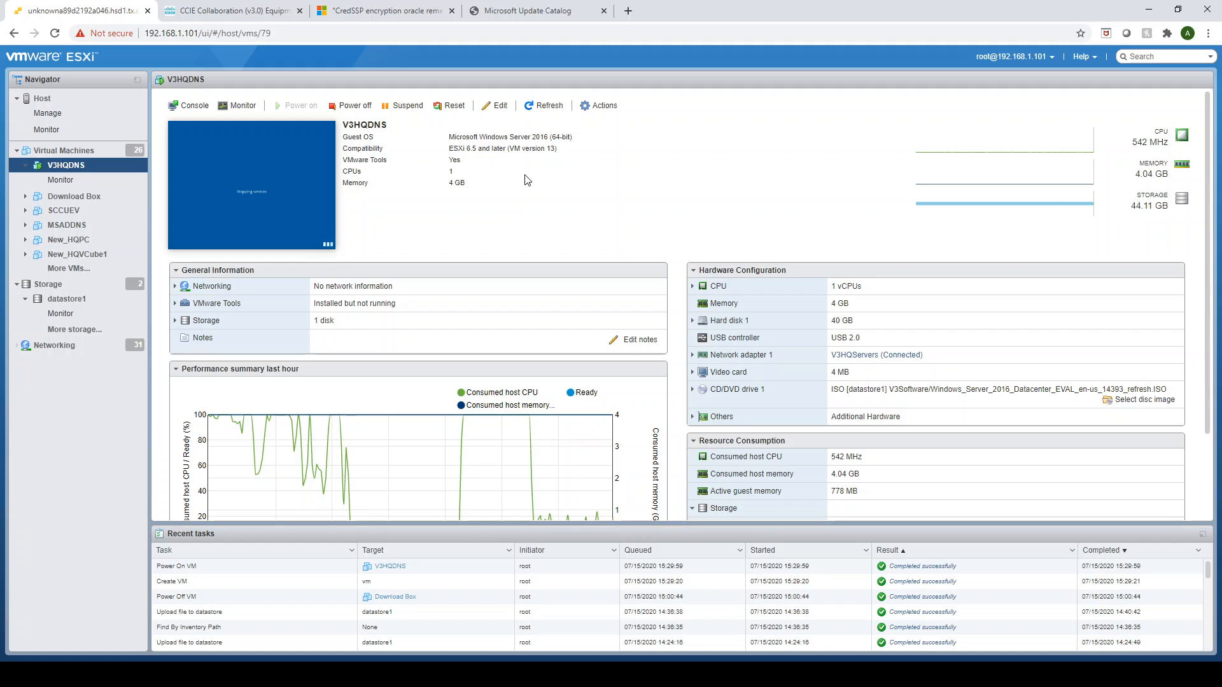
{"action": "left_click", "coordinate": [544, 105]}
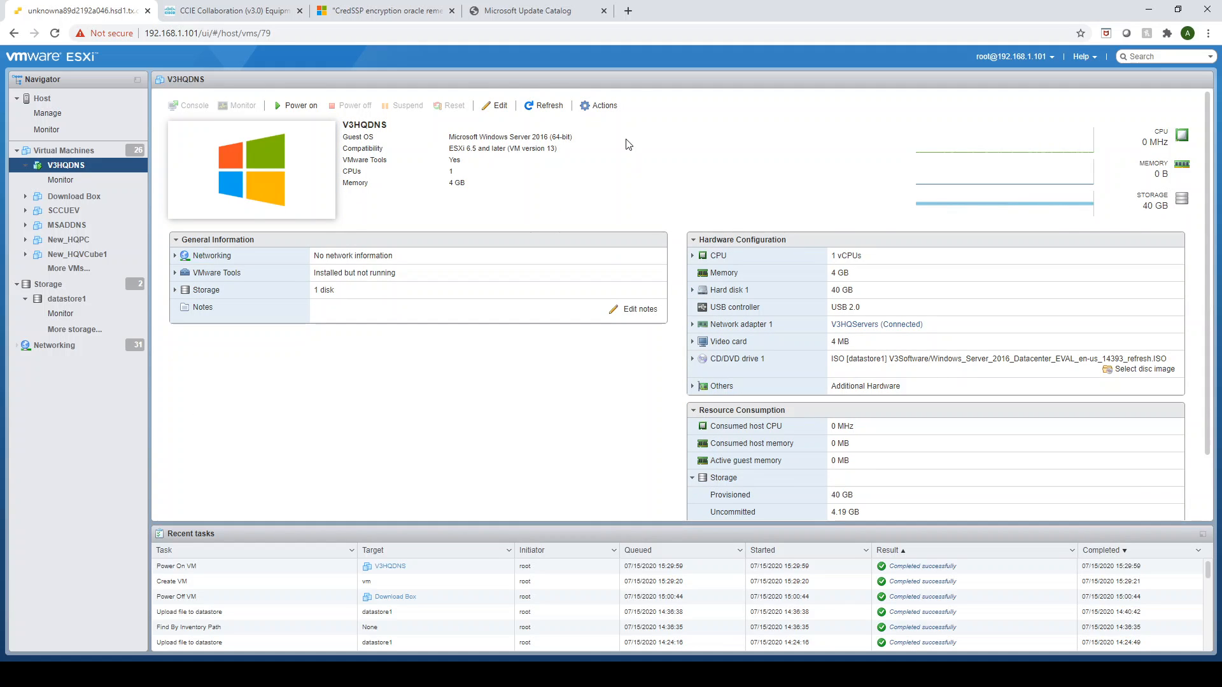
Take a snapshot of V3HQDNS named "HQDNS Base" with the description "AD, DNS, CA configured", excluding the virtual machine's memory
{"action": "left_click", "coordinate": [603, 107]}
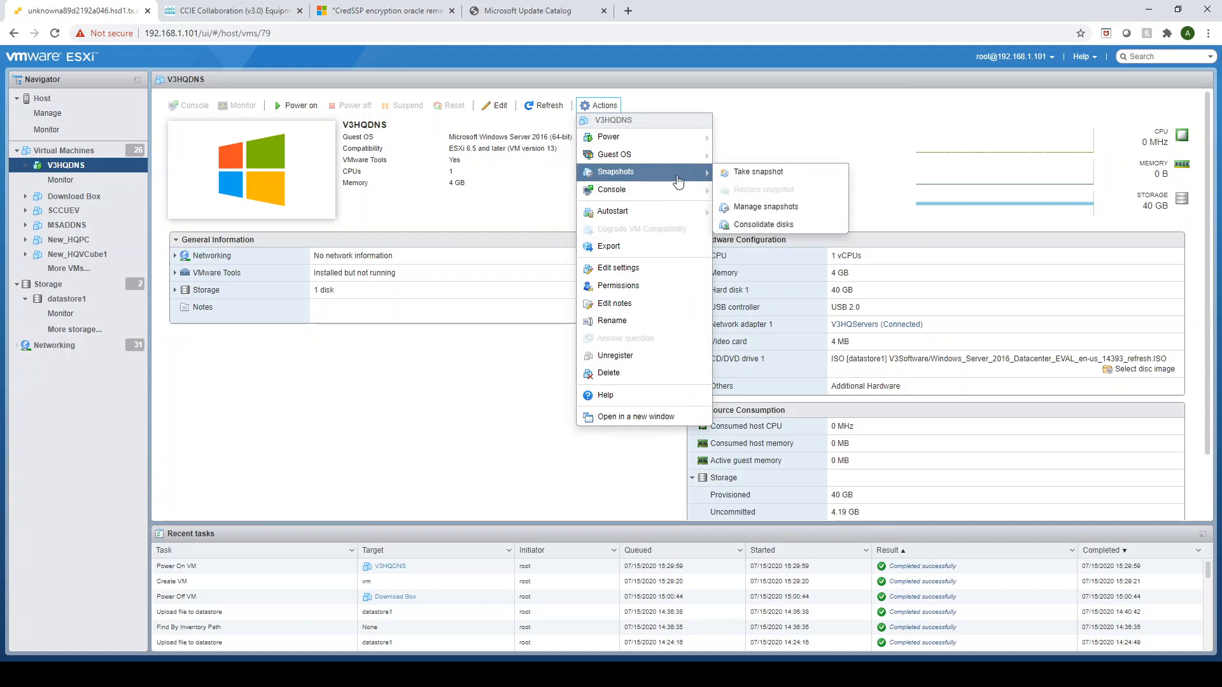
{"action": "left_click", "coordinate": [738, 170]}
{"action": "left_click", "coordinate": [669, 288]}
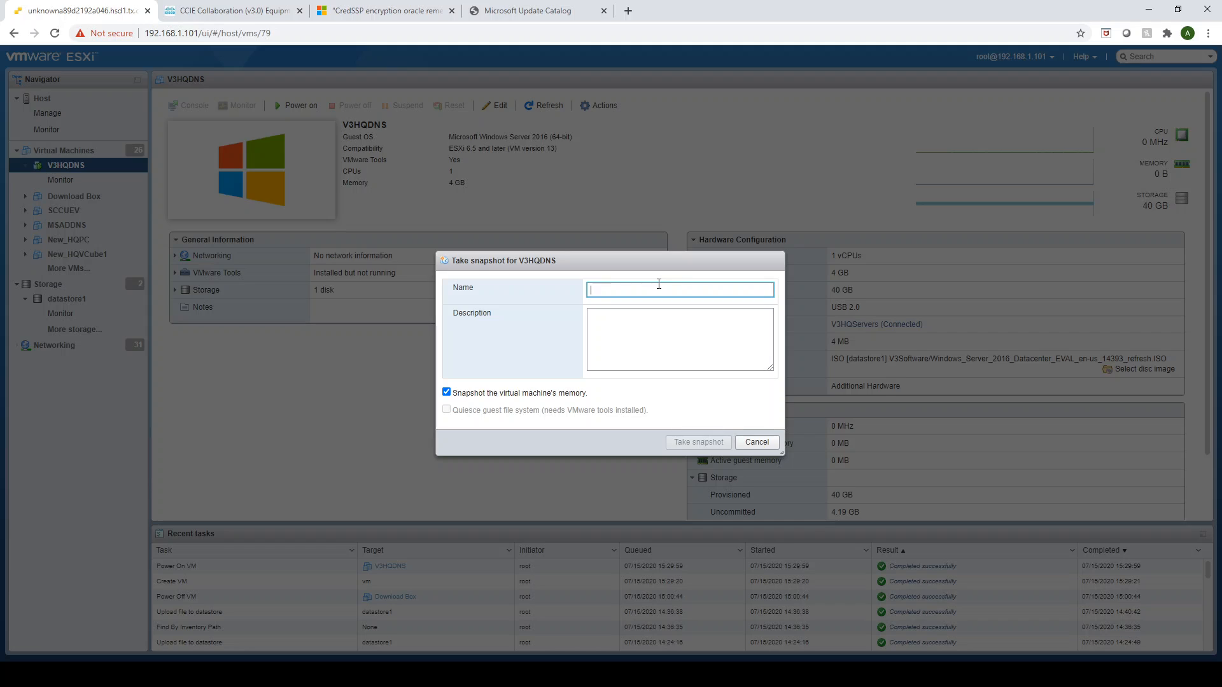
{"action": "type", "text": "HQDNS"}
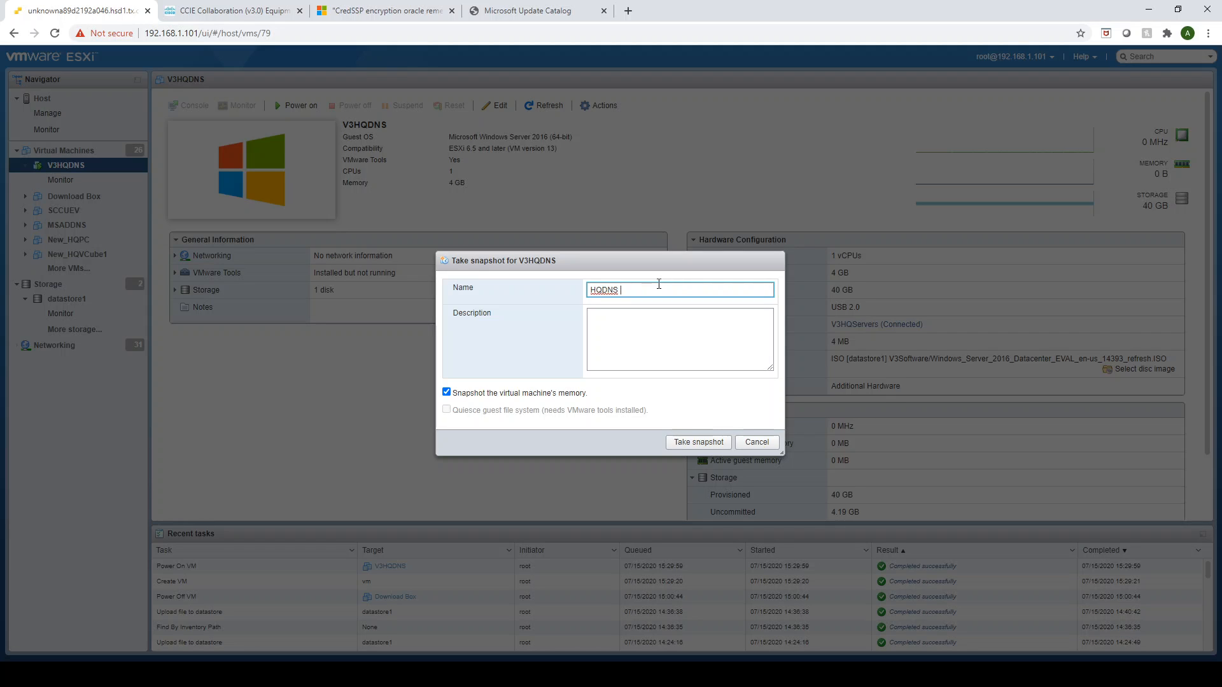
{"action": "type", "text": " Base"}
{"action": "key", "text": "Tab"}
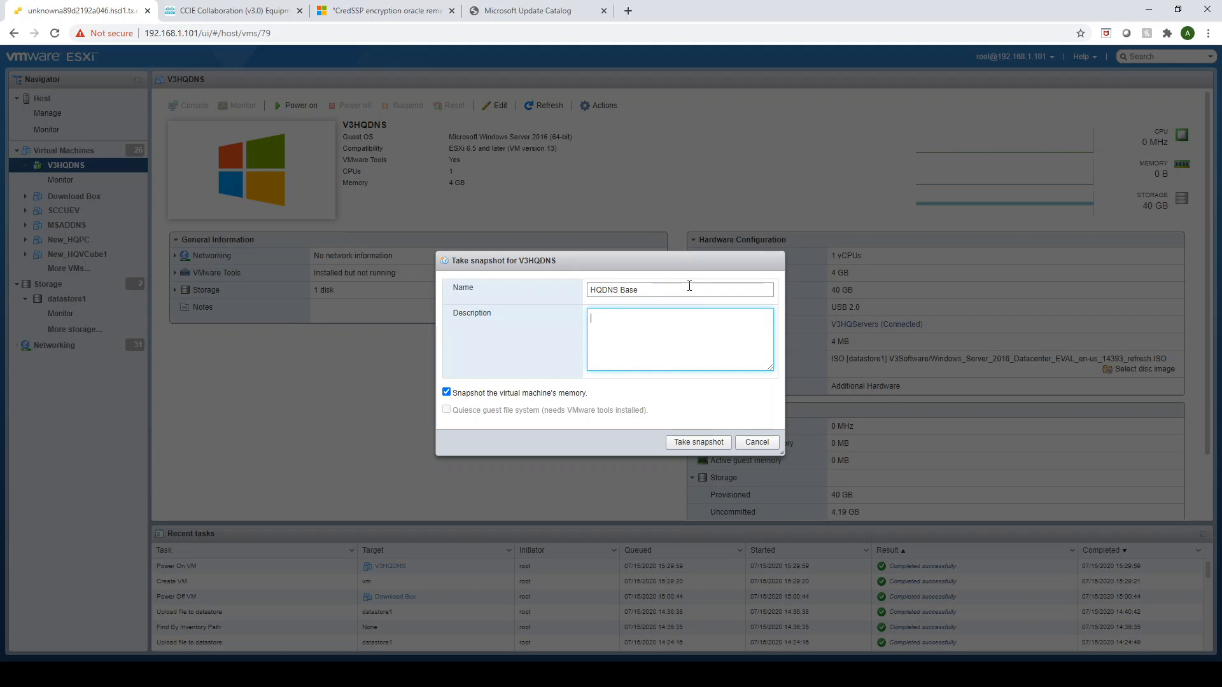
{"action": "type", "text": "AD, DNS, CA configured"}
{"action": "left_click", "coordinate": [446, 393]}
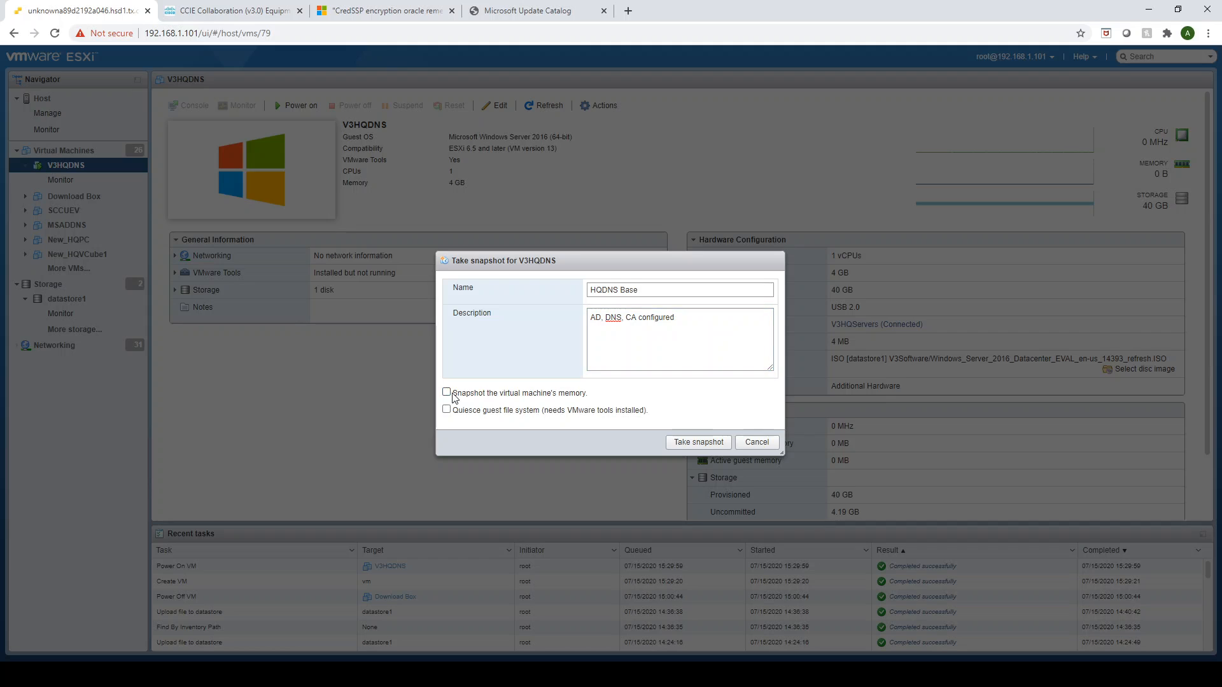
{"action": "left_click", "coordinate": [700, 446]}
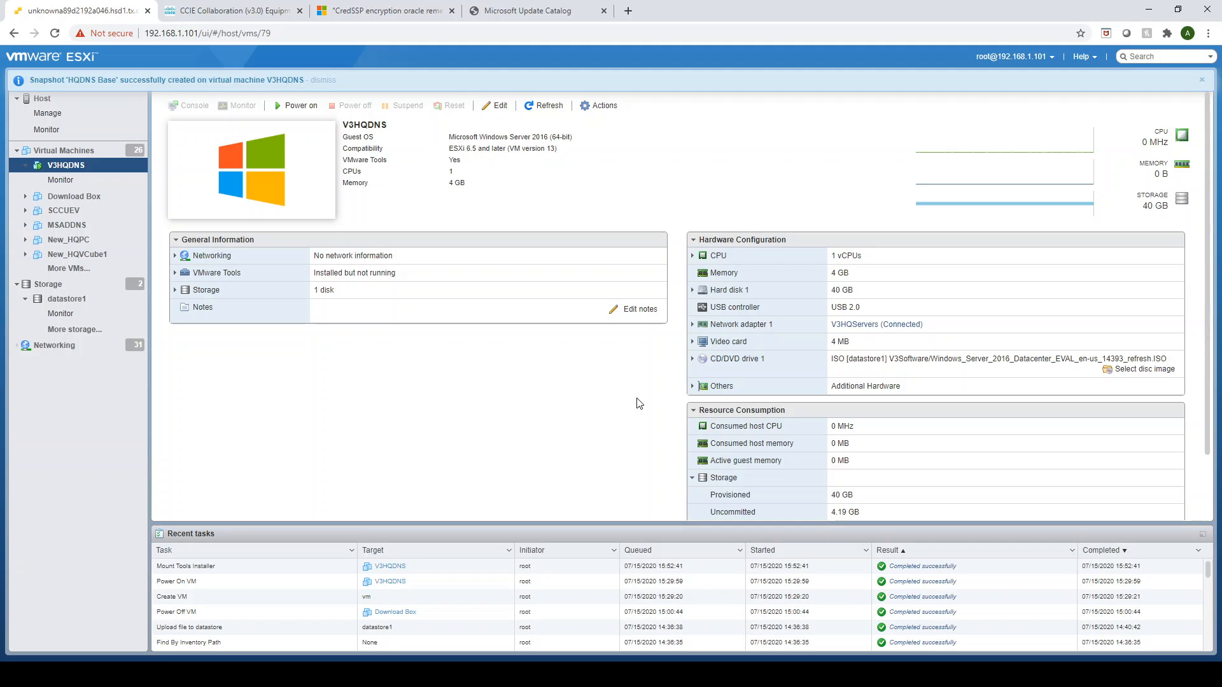